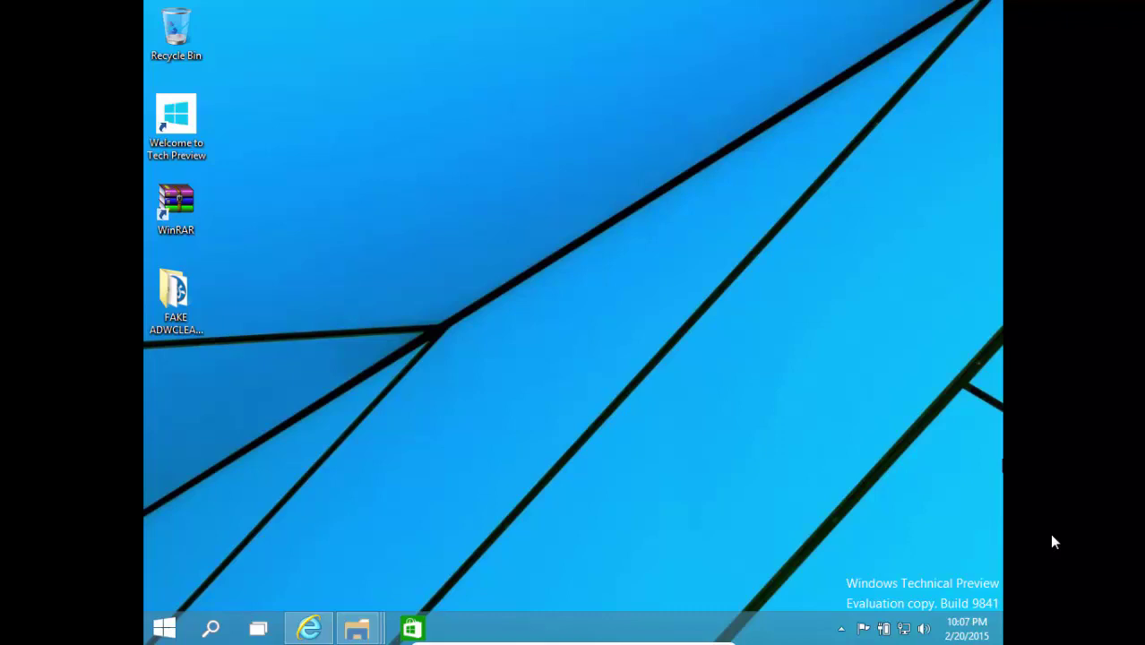
# - Launch AdwCleanerV7_Setup from the FAKE ADWCLEANER folder and close the folder window
pyautogui.doubleClick(186, 328)
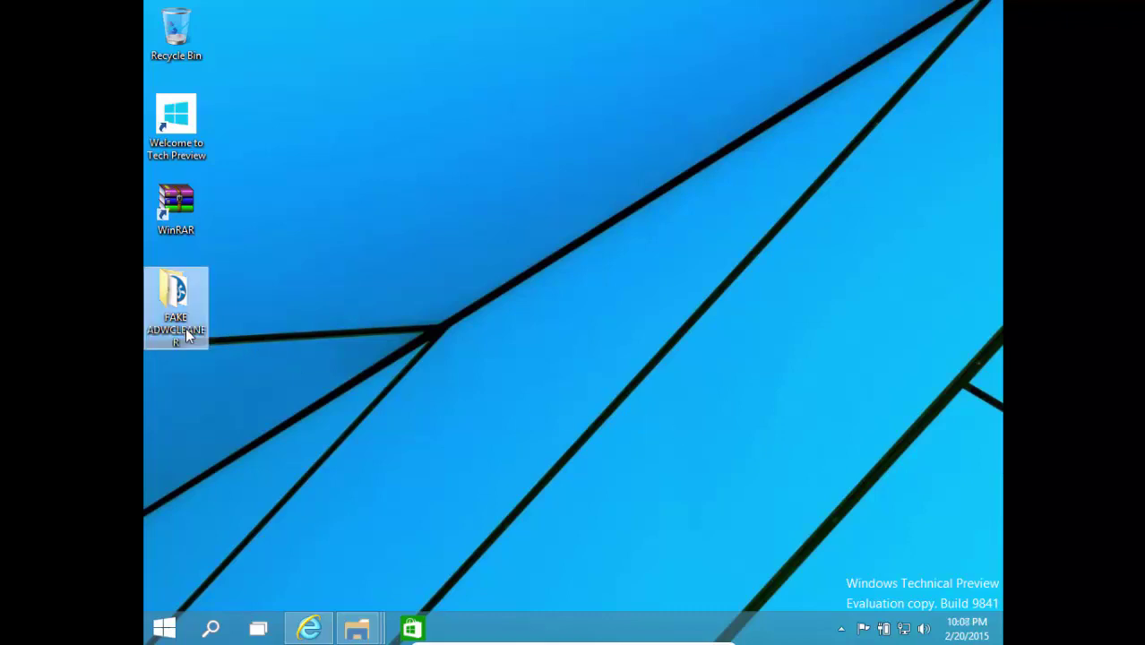
pyautogui.click(498, 247)
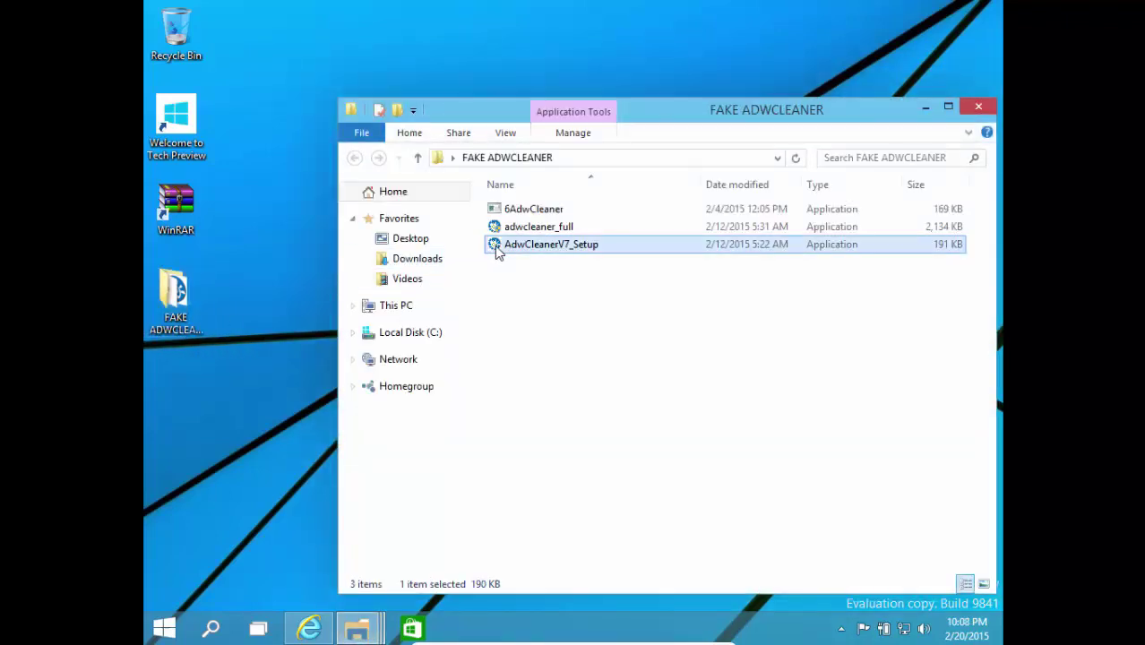
pyautogui.click(975, 109)
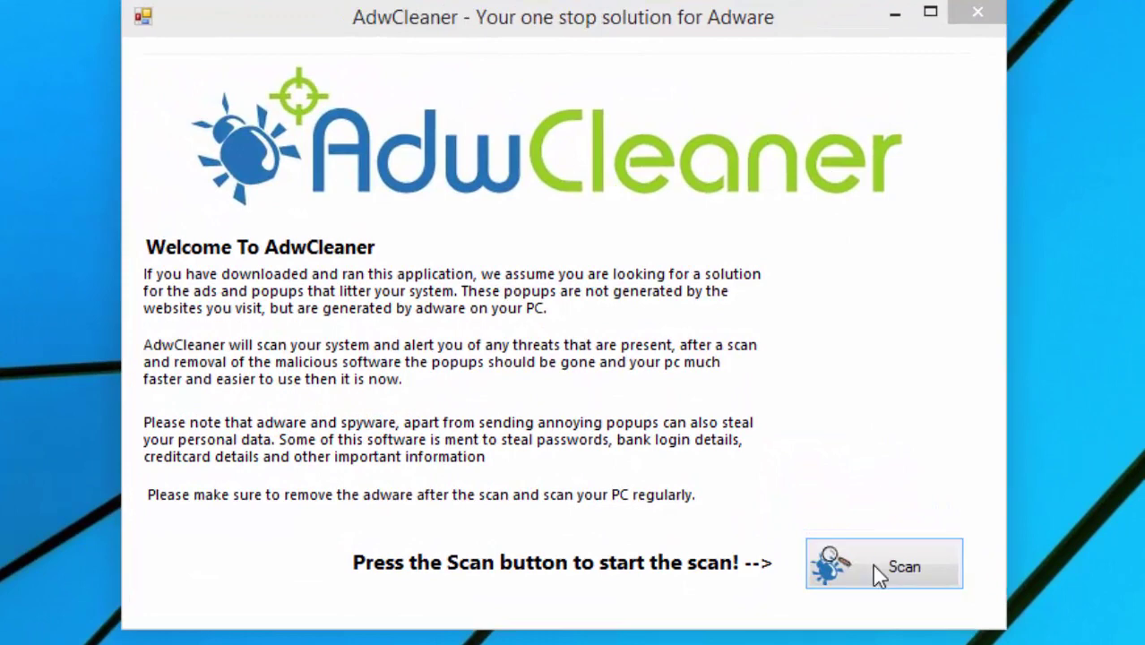
# - Run the AdwCleaner scan until it reports 13 infections
pyautogui.click(871, 565)
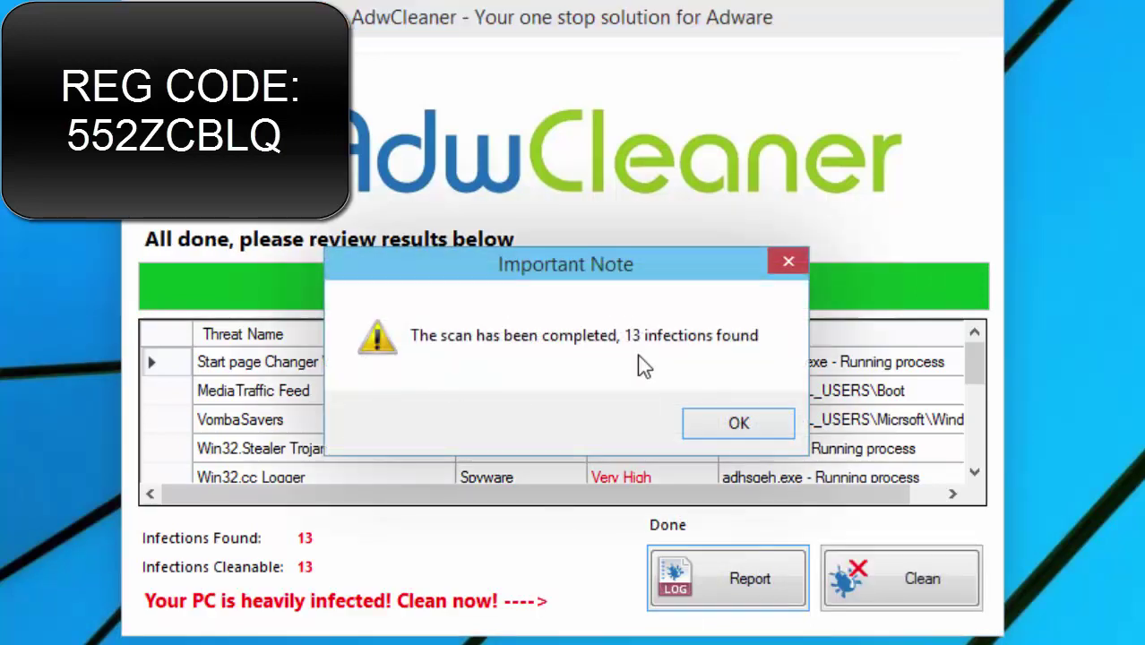
# - Dismiss the scan-complete note and start cleaning the found infections
pyautogui.click(717, 431)
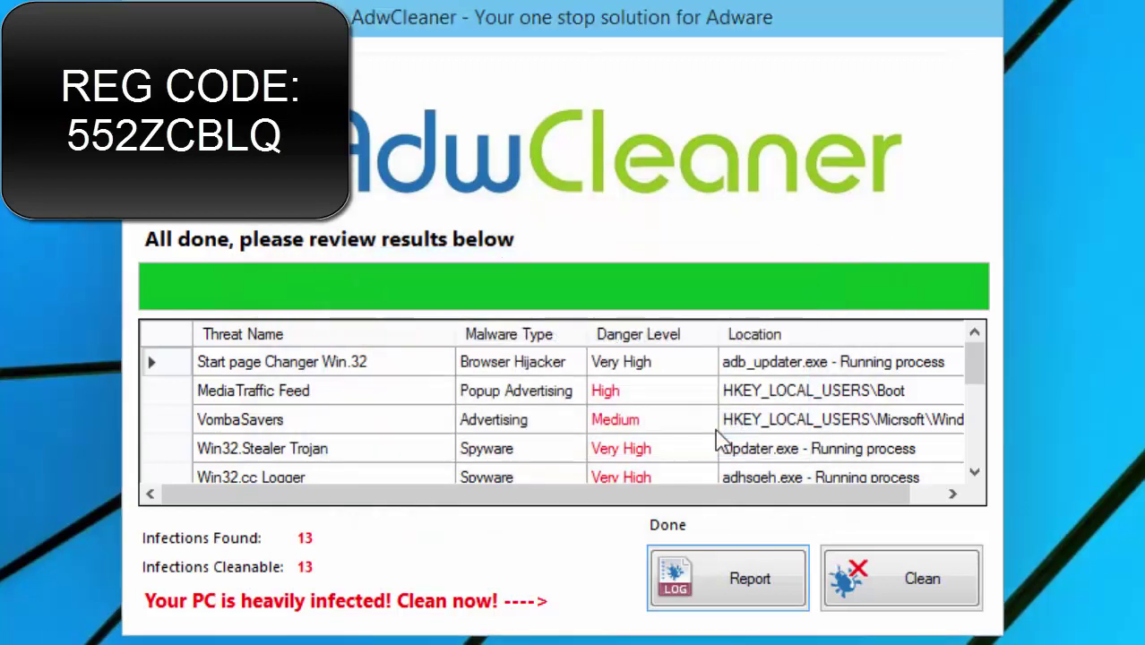
pyautogui.click(870, 571)
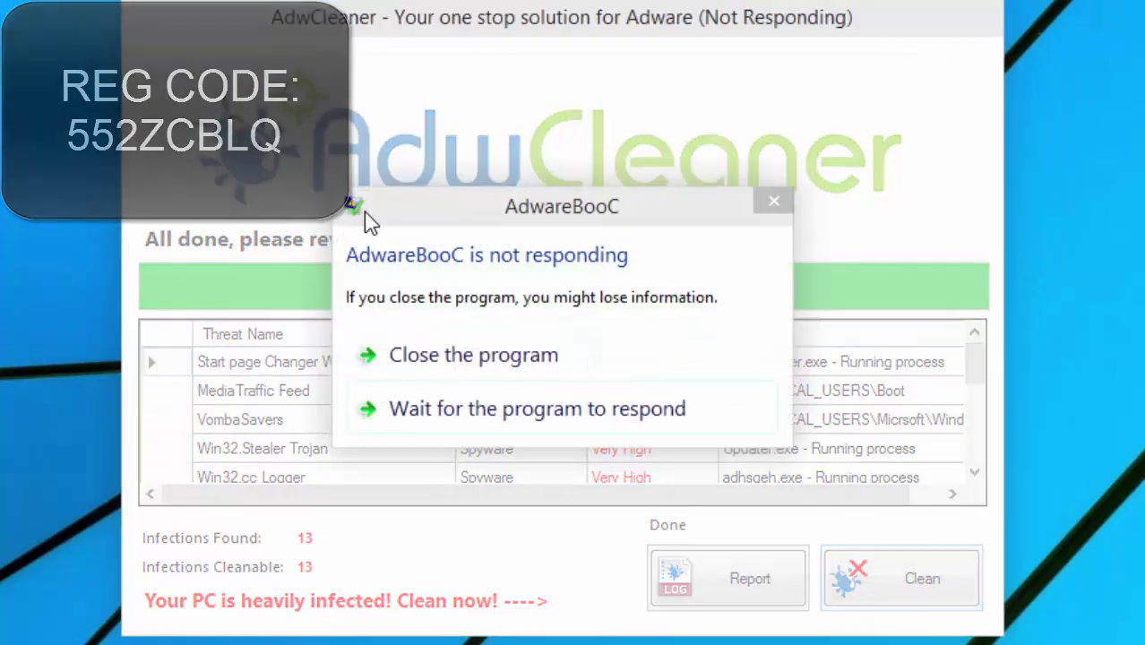
# - Move the not-responding warning aside and drag the $59,99 upgrade window down over the results
pyautogui.moveTo(364, 213); pyautogui.dragTo(0, 0)
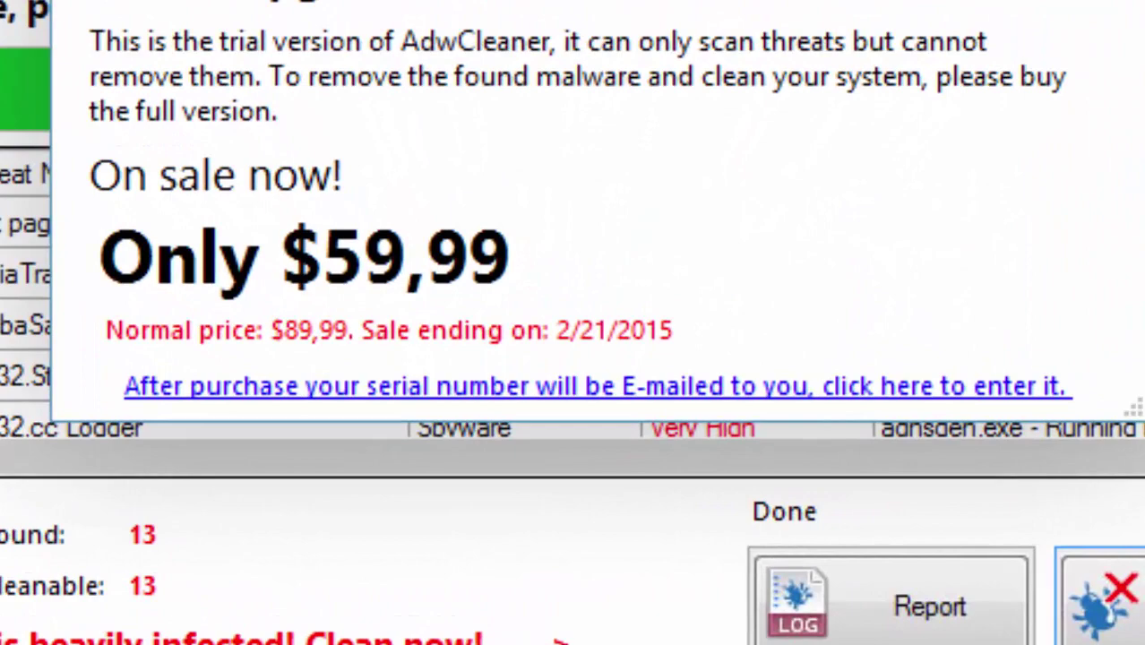
pyautogui.moveTo(321, 0); pyautogui.dragTo(0, 228)
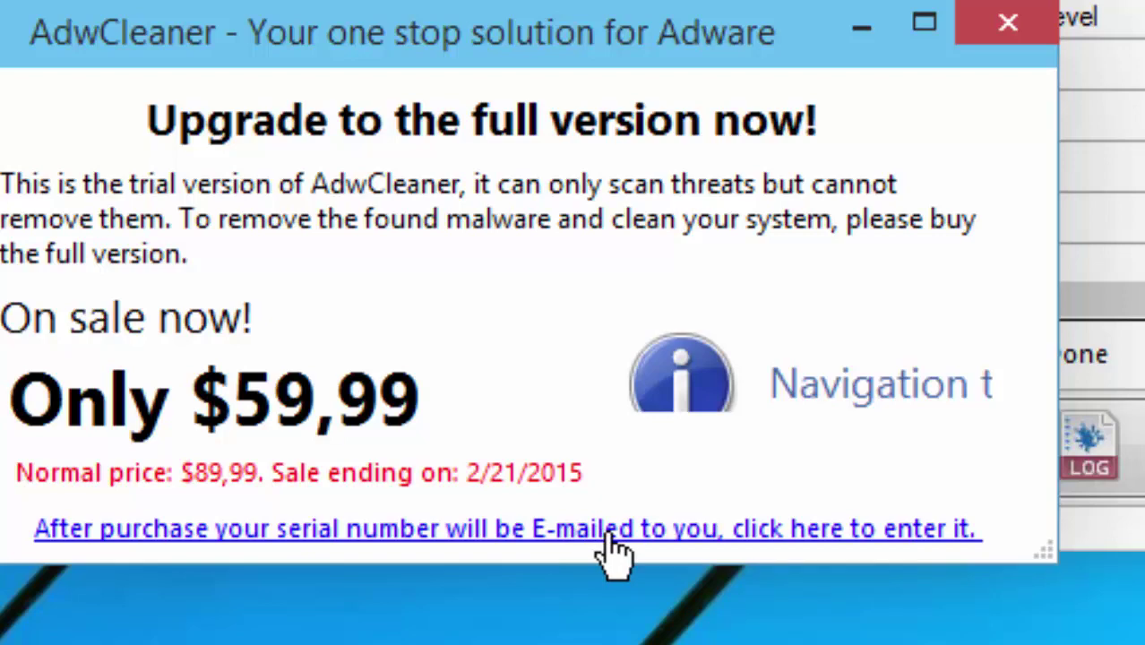
# - Submit an empty serial number, dismiss the resulting error messages, and cancel the serial prompt
pyautogui.click(610, 536)
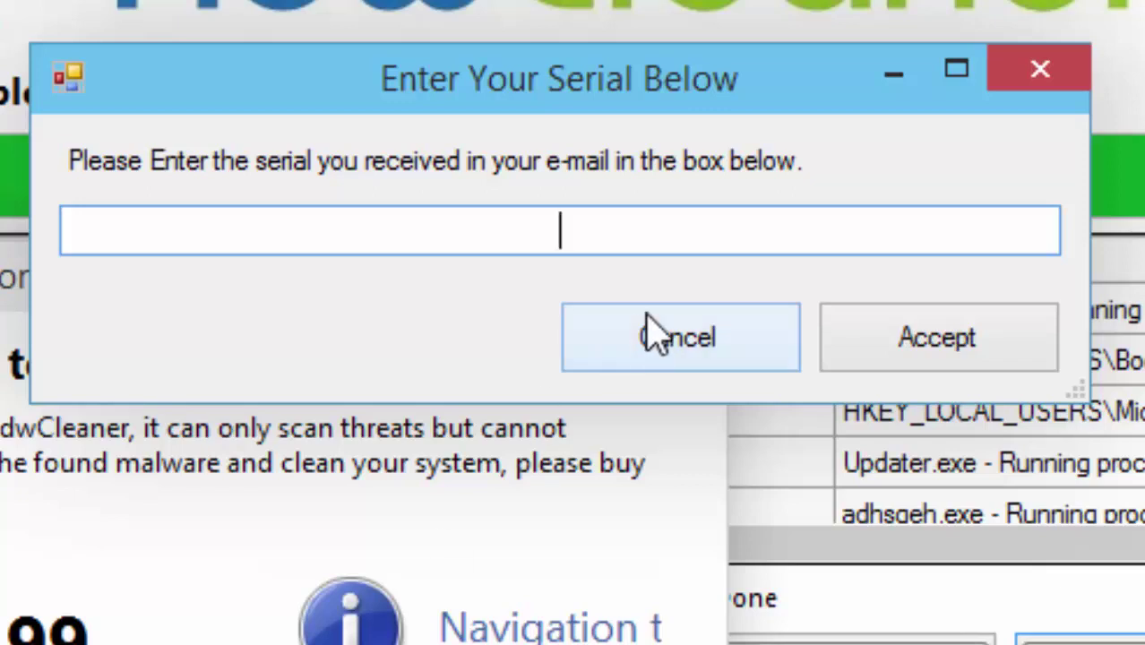
pyautogui.click(859, 348)
pyautogui.click(730, 414)
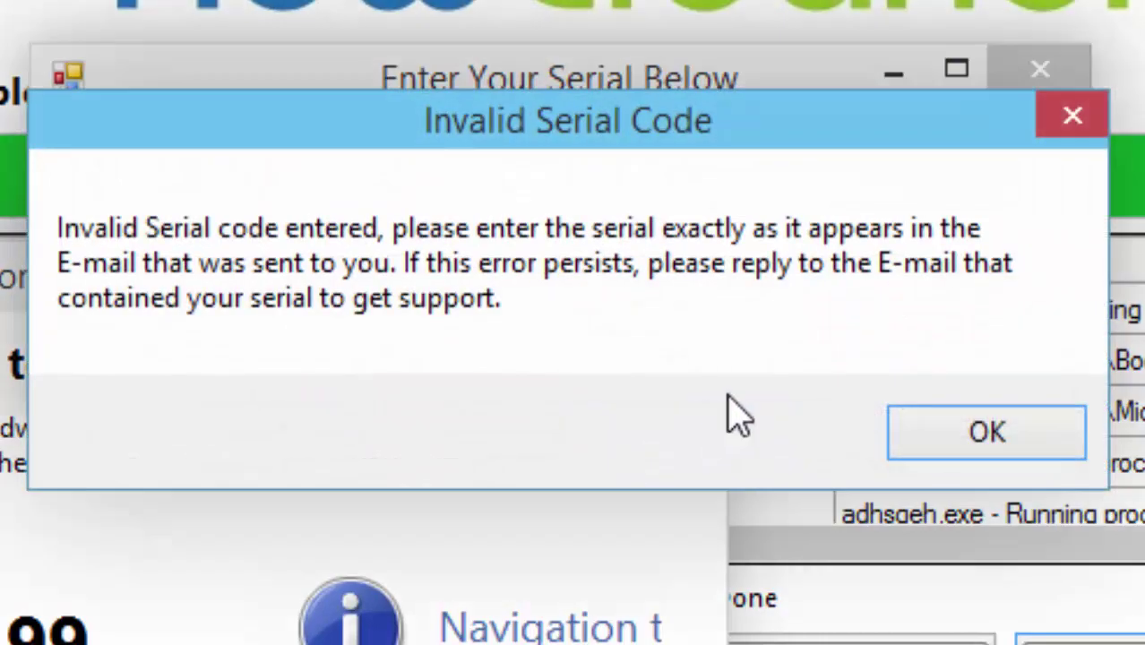
pyautogui.click(942, 455)
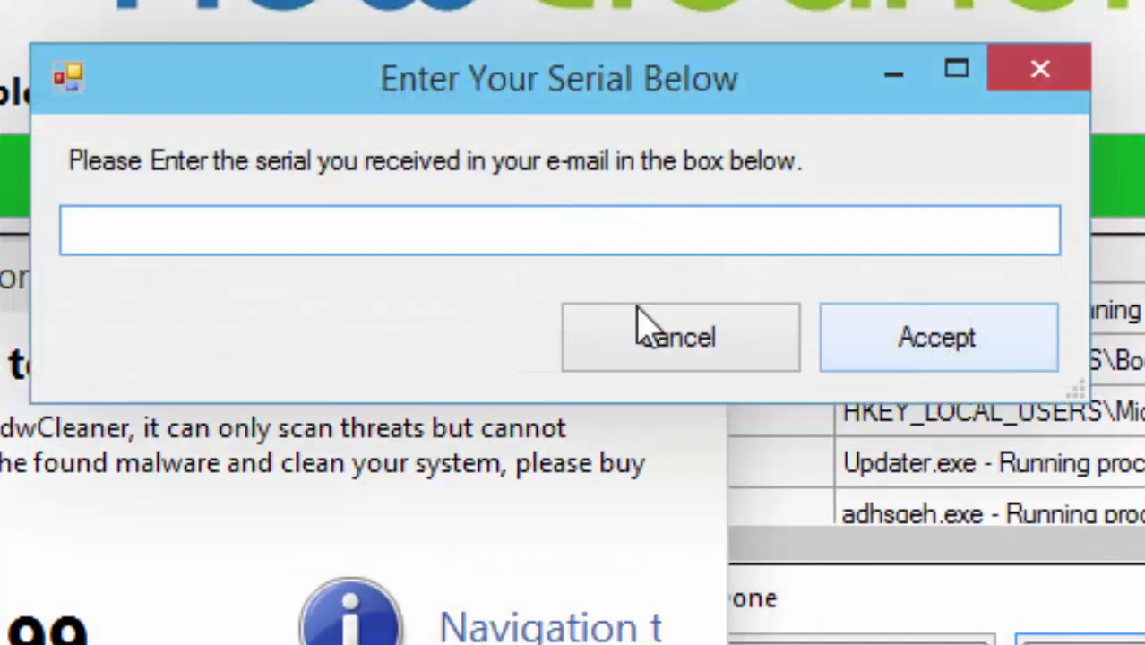
pyautogui.click(682, 351)
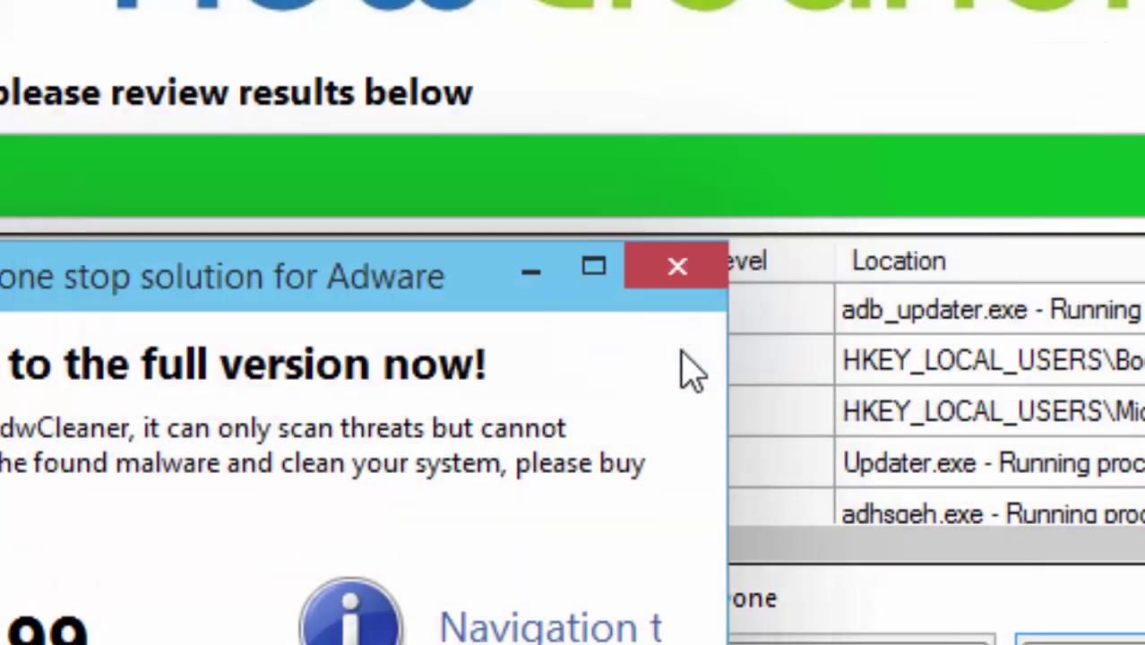
# - Close the upgrade window and the AdwareBooC program, returning to the Internet Explorer article
pyautogui.click(672, 273)
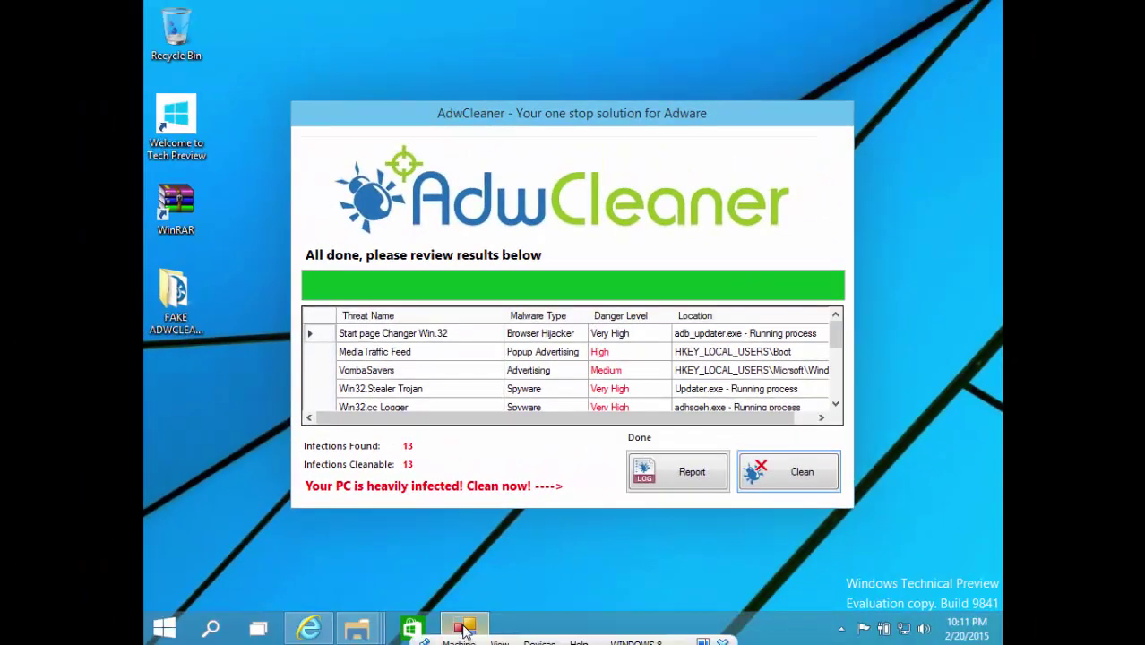
pyautogui.rightClick(465, 630)
pyautogui.click(438, 587)
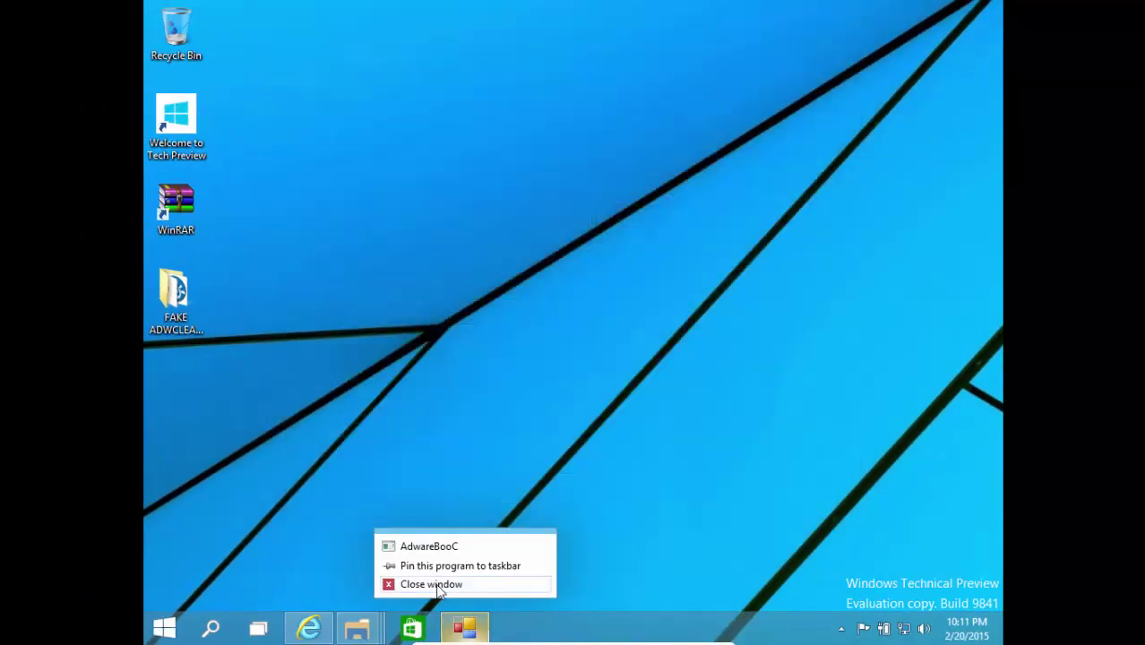
pyautogui.click(309, 629)
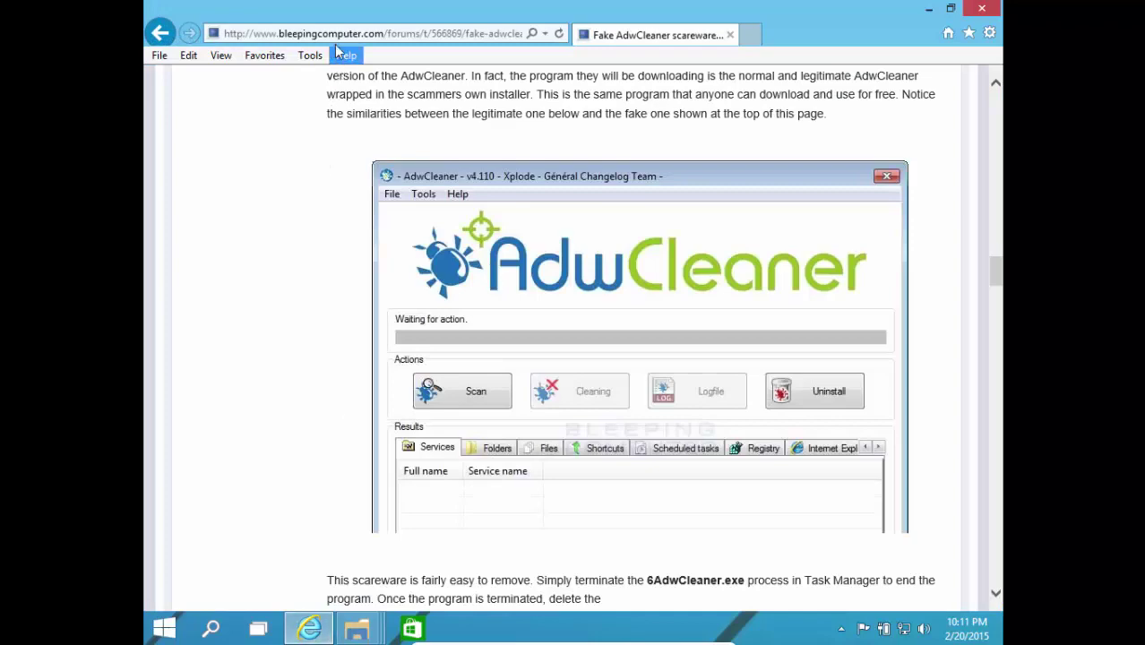
# - Navigate Internet Explorer to malwarebytes.org
pyautogui.click(324, 29)
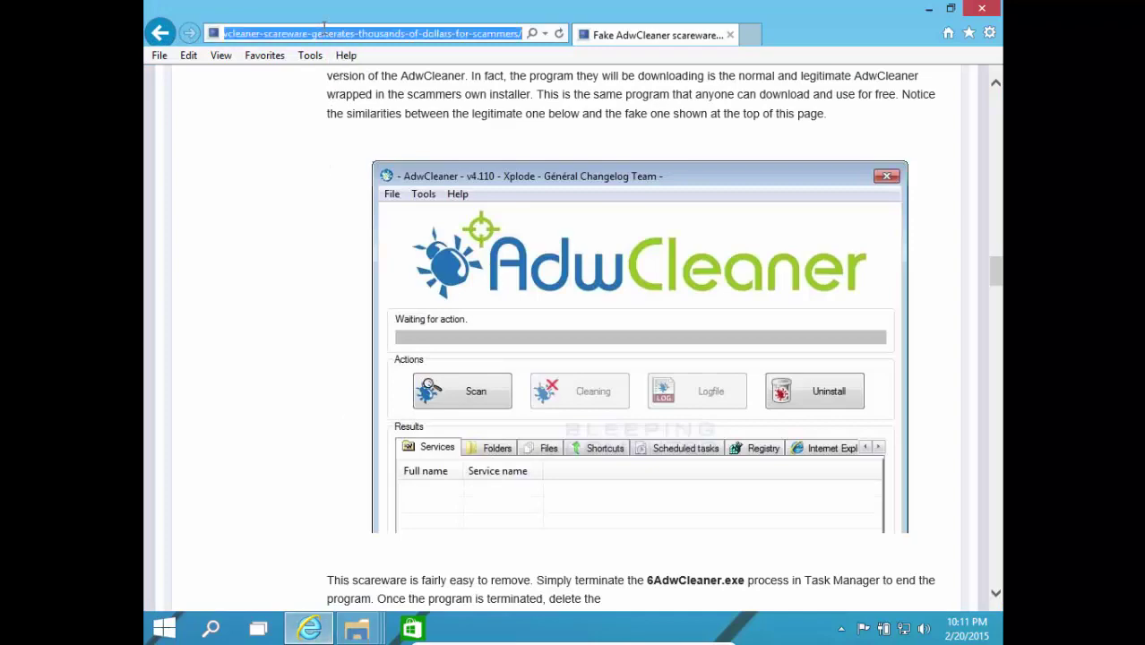
pyautogui.press('BackSpace')
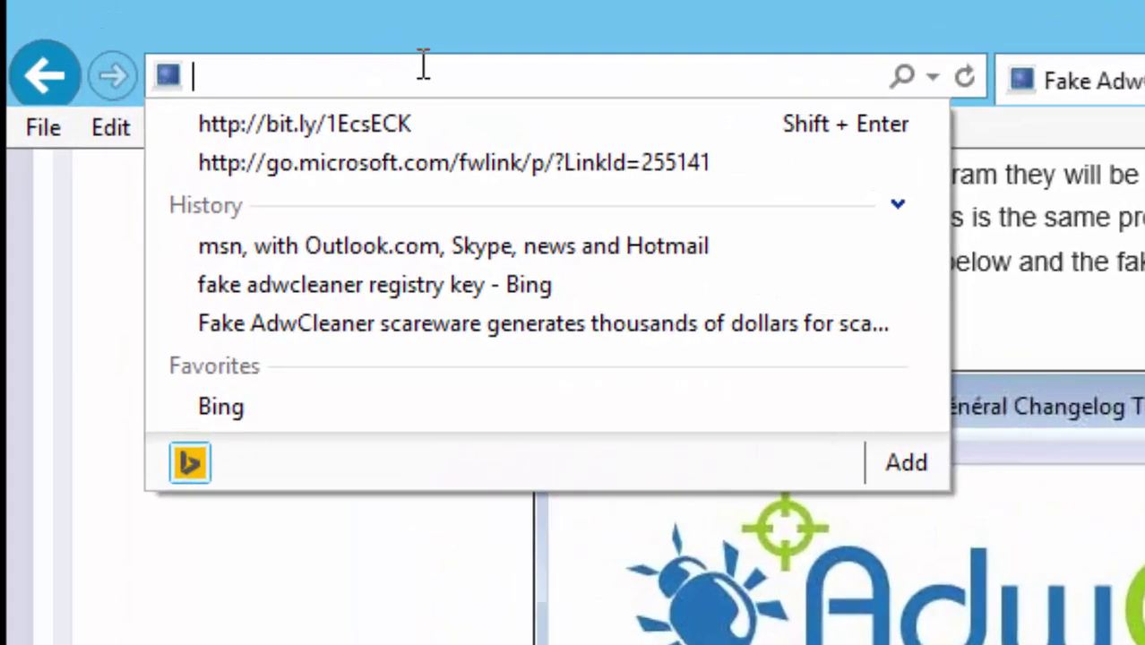
pyautogui.write('mlaw')
pyautogui.hotkey('ctrl', 'a')
pyautogui.write('rebytes')
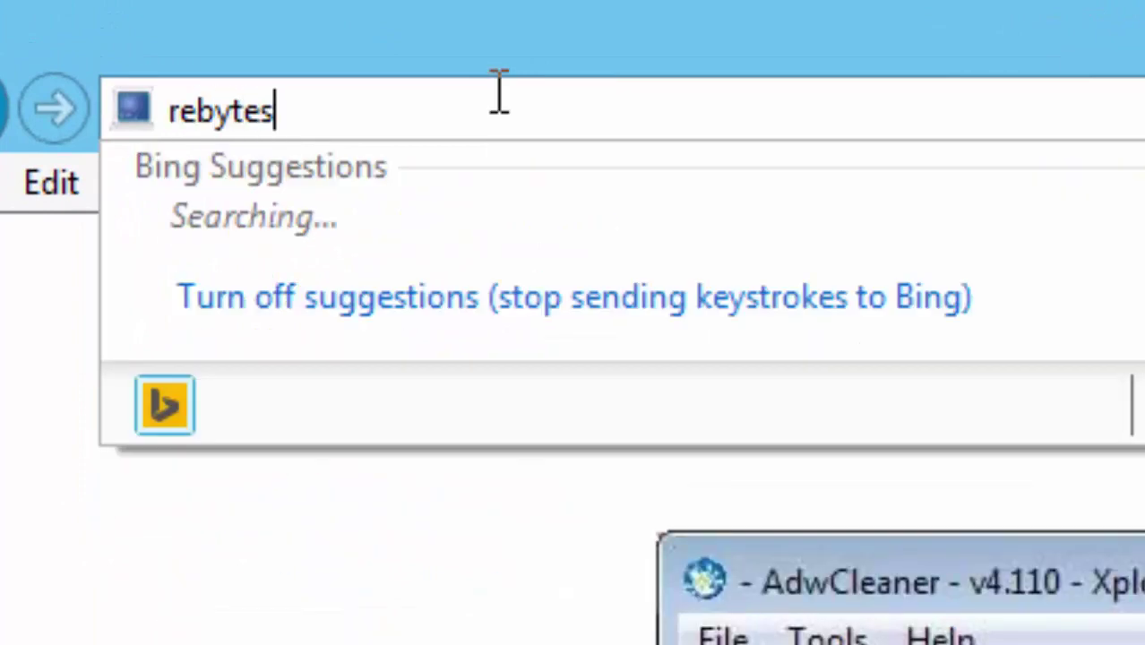
pyautogui.press('BackSpace')
pyautogui.press('BackSpace')
pyautogui.press('BackSpace')
pyautogui.press('BackSpace')
pyautogui.press('BackSpace')
pyautogui.press('BackSpace')
pyautogui.press('BackSpace')
pyautogui.write('ma')
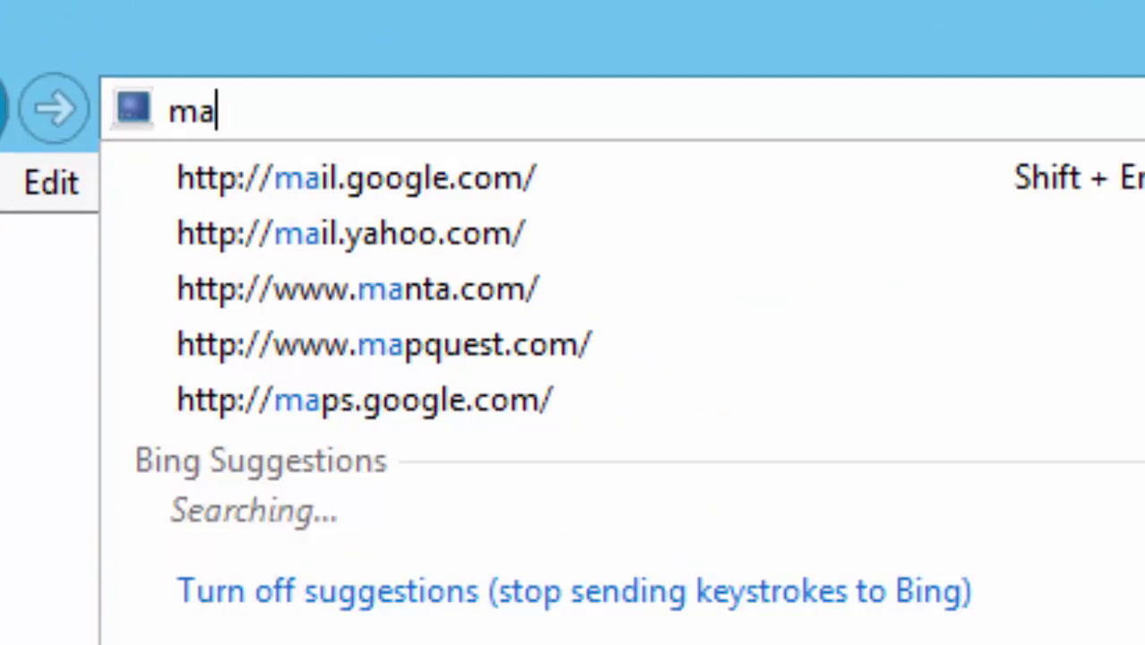
pyautogui.write('lwarebytes.or')
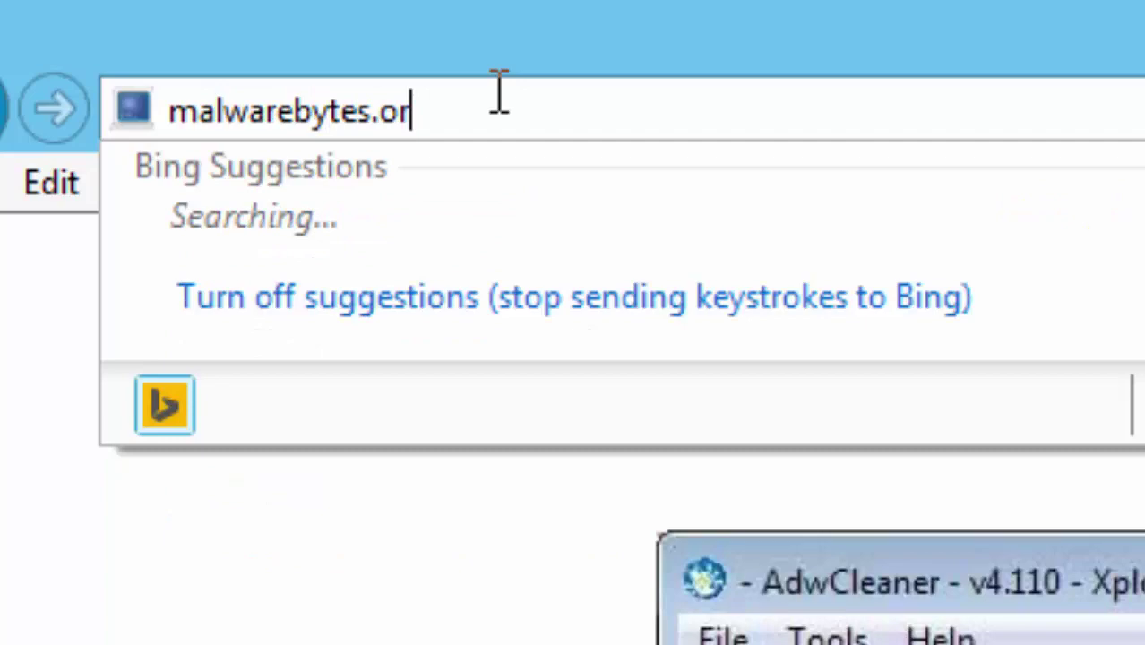
pyautogui.write('g')
pyautogui.press('Return')
# - Download the free home version of Malwarebytes Anti-Malware
pyautogui.rightClick(495, 89)
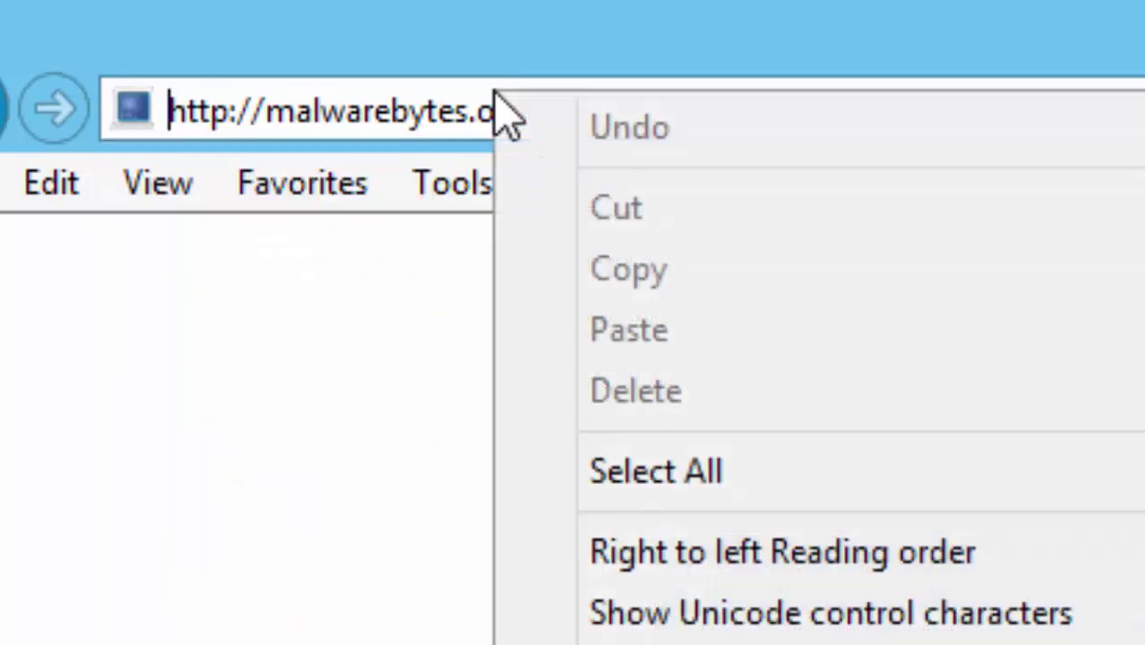
pyautogui.click(332, 583)
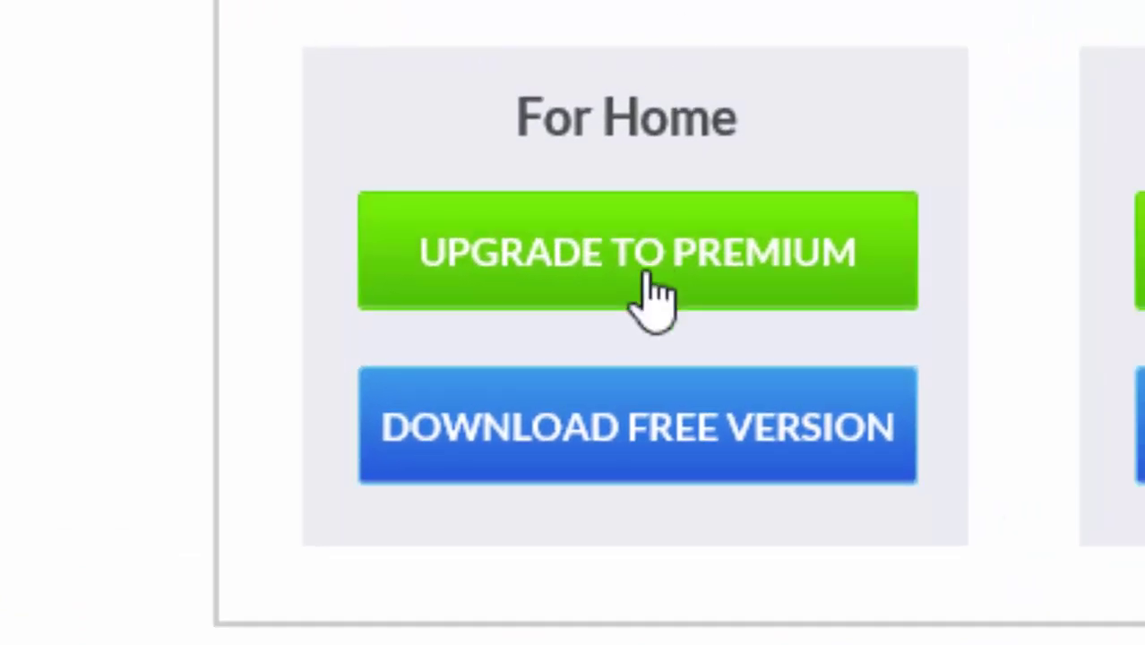
pyautogui.click(616, 457)
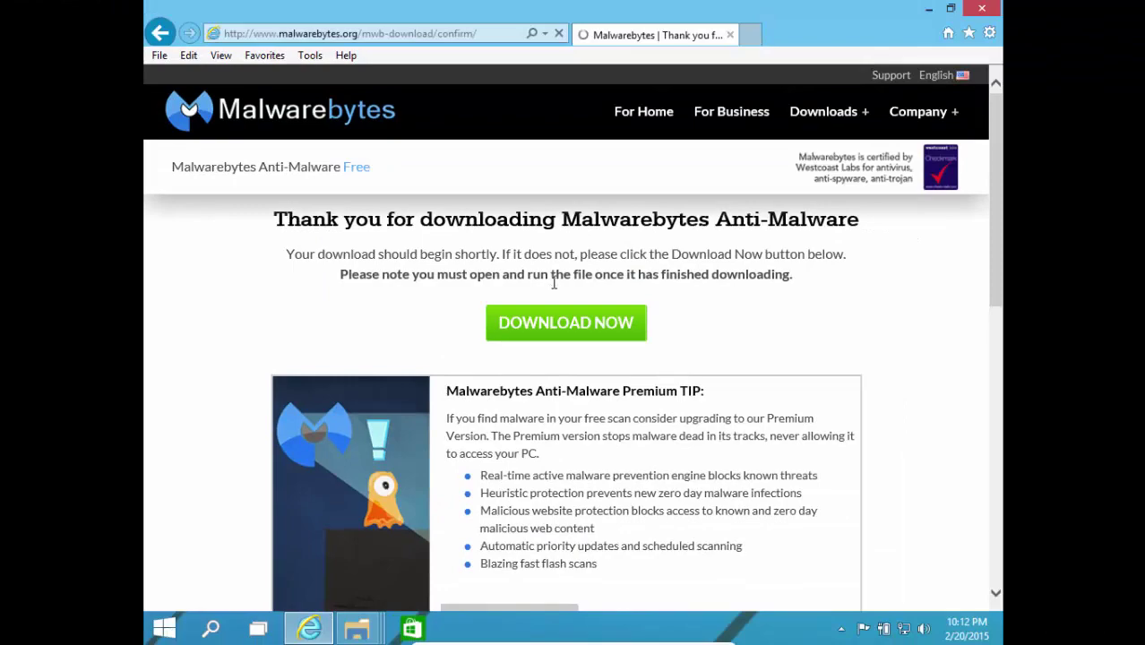
# - Download the mbam-setup-2.0.4.1028.exe installer and run it from the downloads list
pyautogui.click(535, 328)
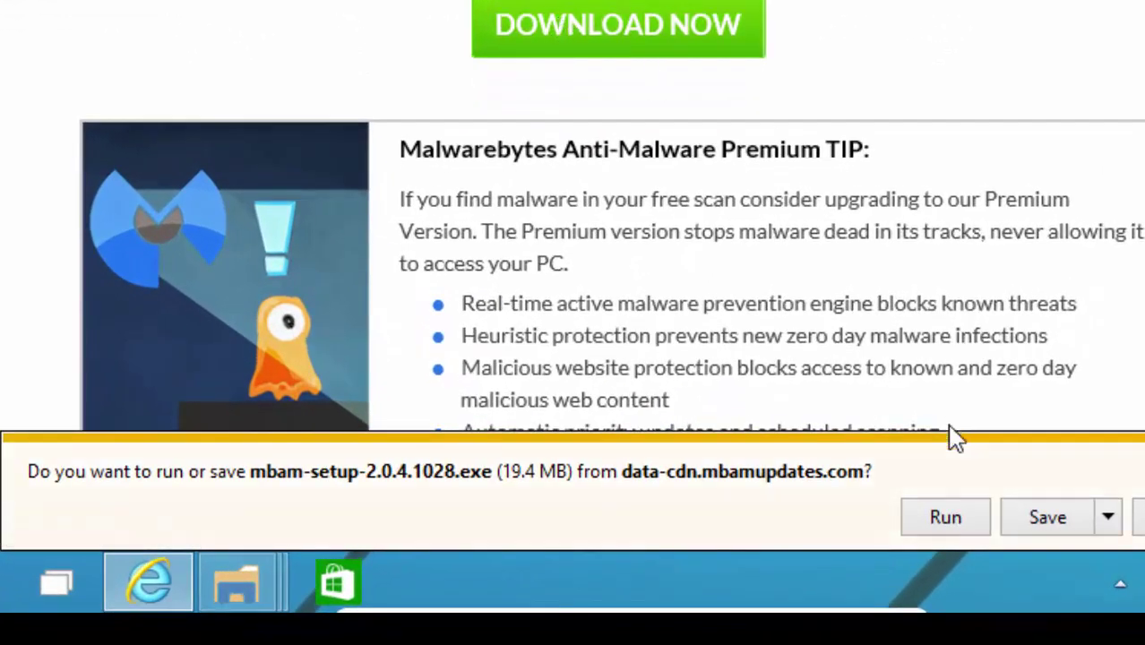
pyautogui.click(945, 517)
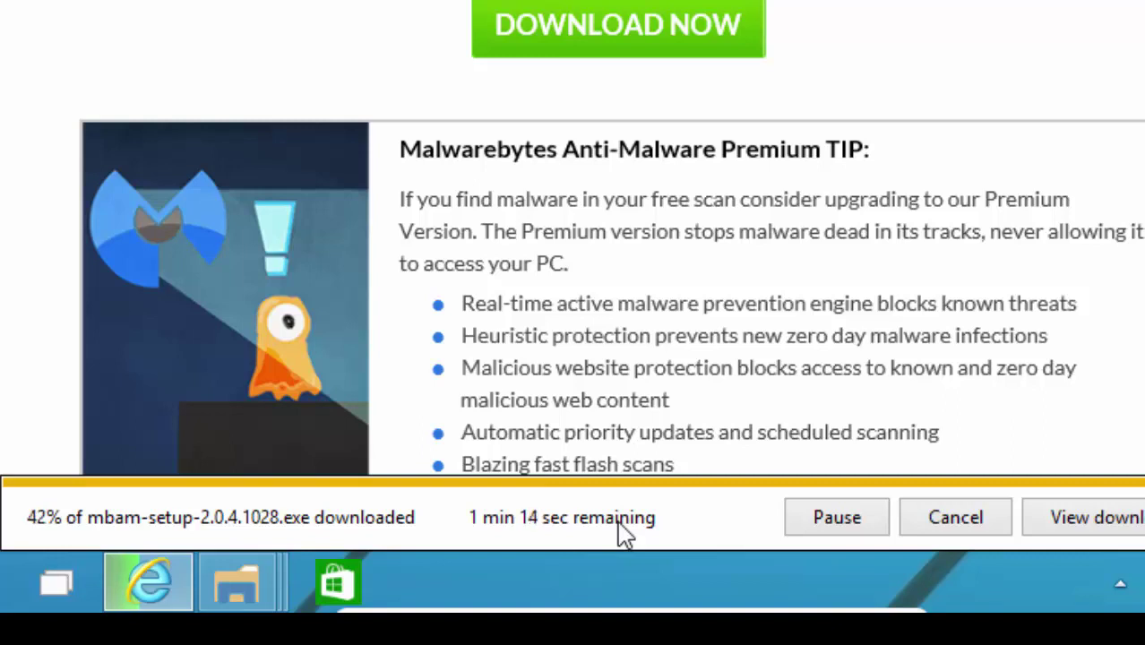
pyautogui.click(1052, 524)
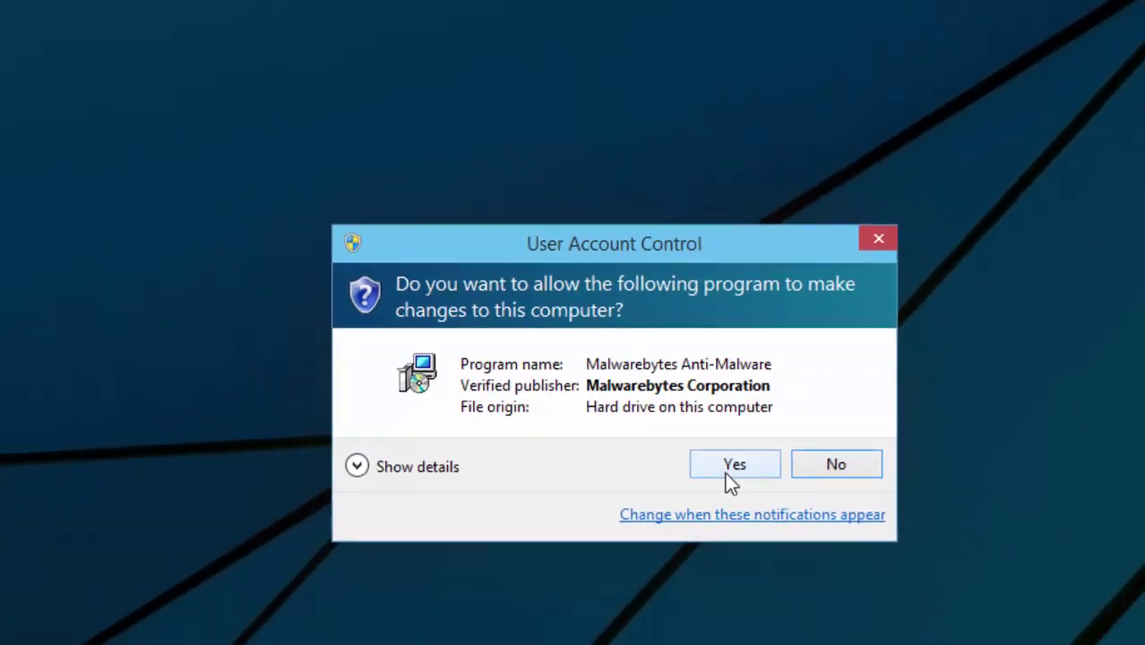
# - Allow the installer through UAC, close the downloads list, and choose English as setup language
pyautogui.click(730, 475)
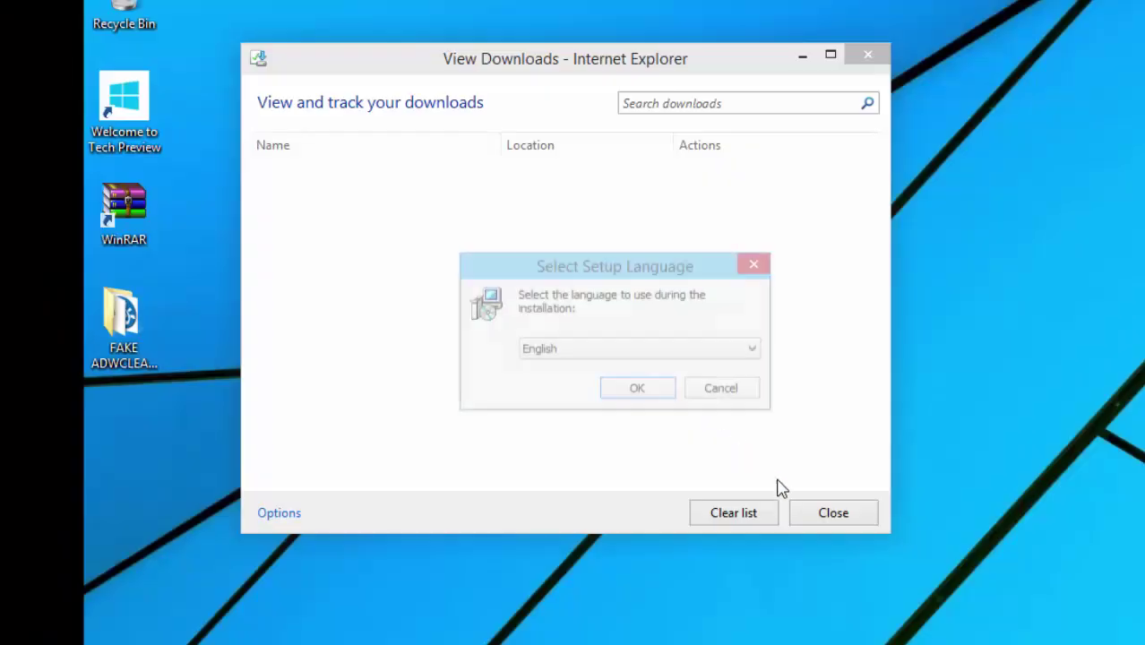
pyautogui.click(800, 513)
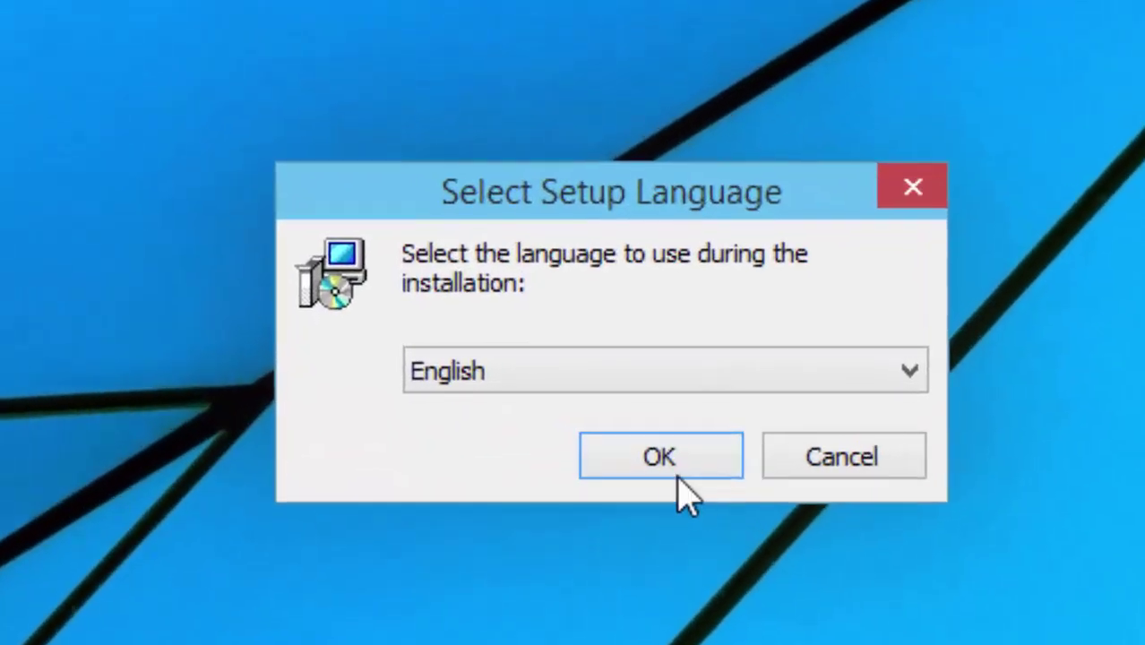
pyautogui.click(650, 430)
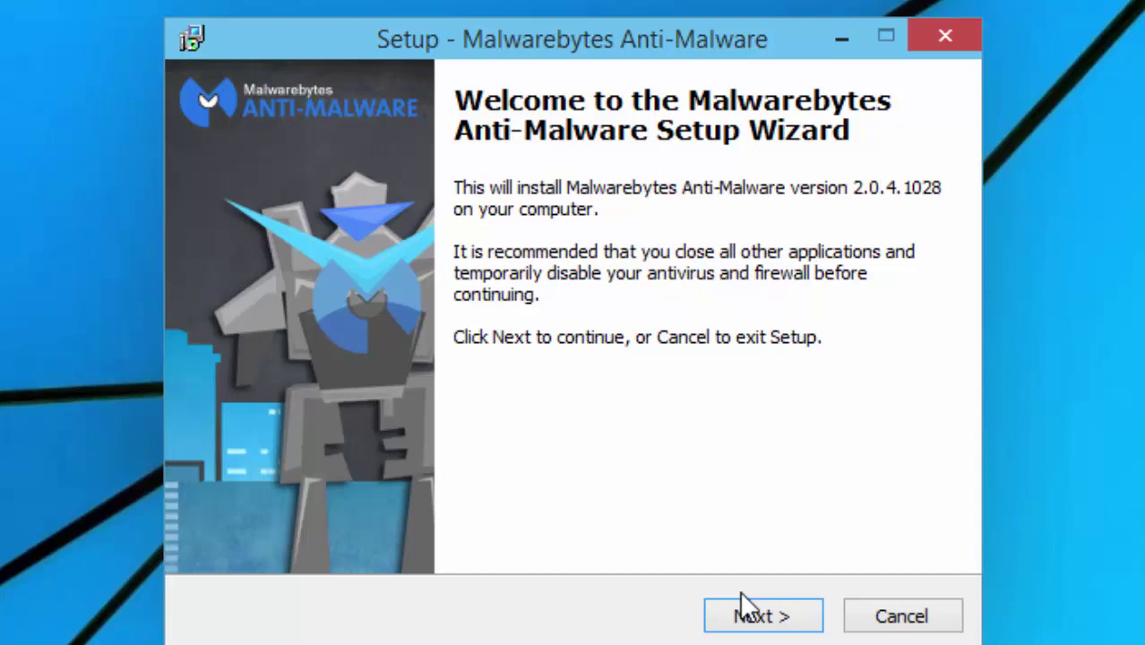
# - Accept the licence agreement and keep the default C:\Program Files\Malwarebytes Anti-Malware install folder
pyautogui.click(739, 614)
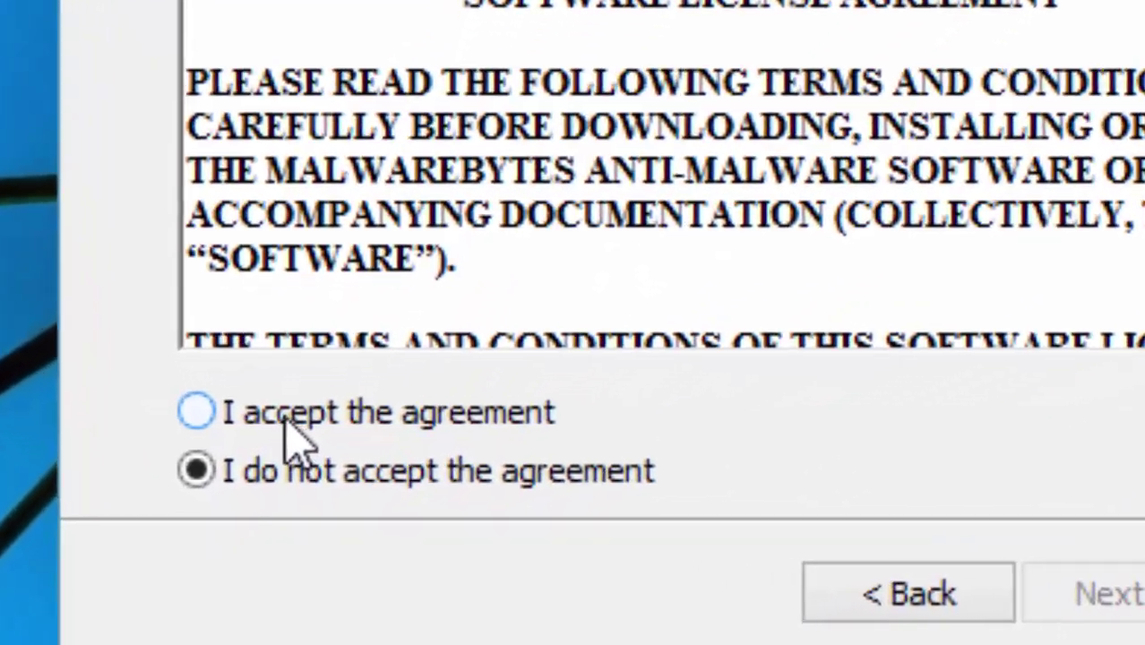
pyautogui.click(206, 413)
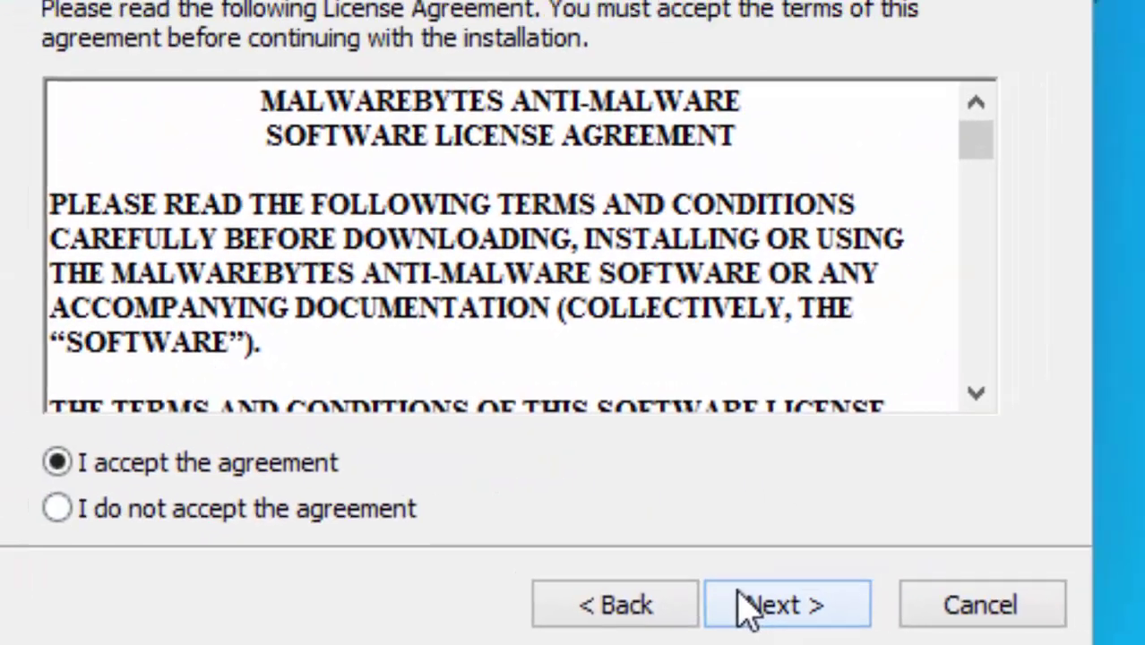
pyautogui.click(737, 593)
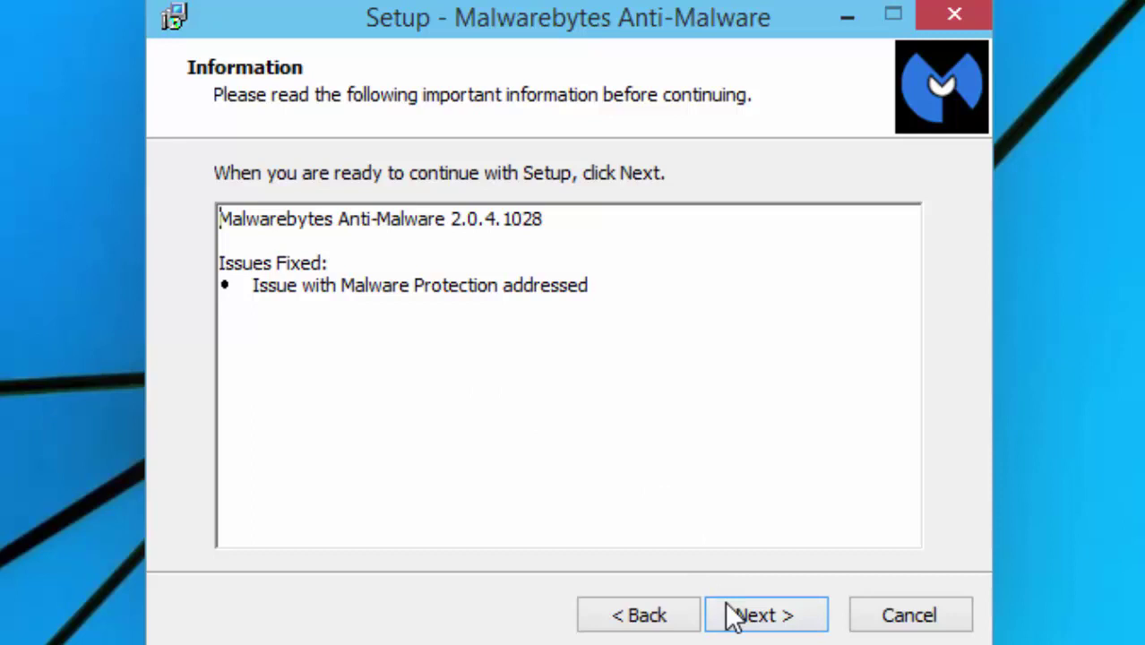
pyautogui.click(736, 616)
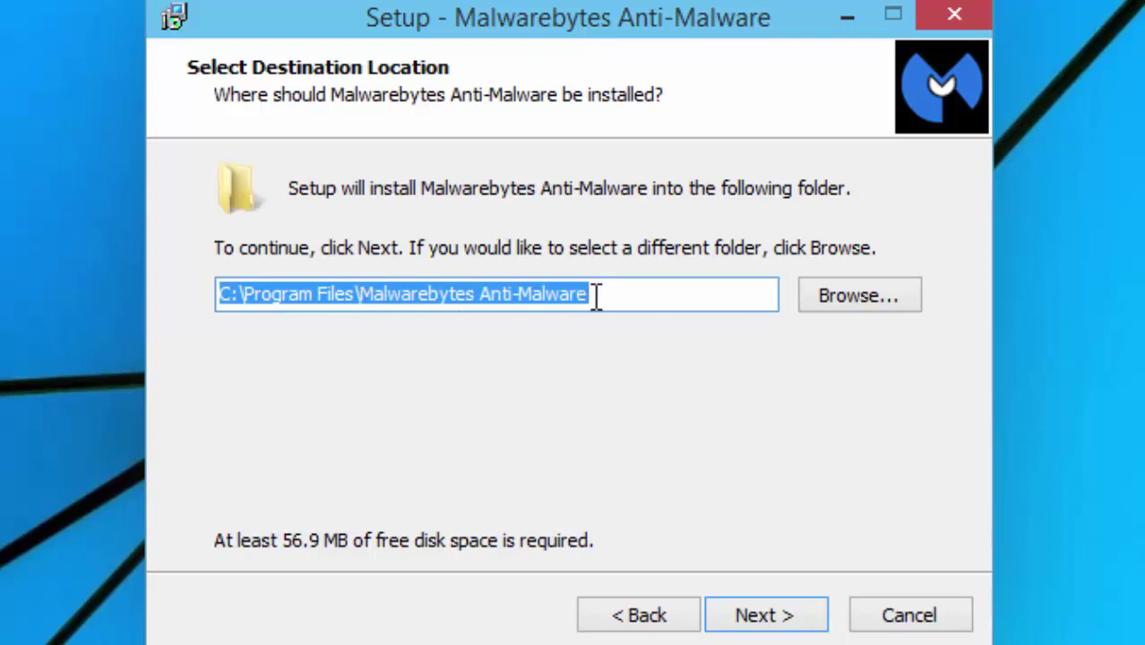
pyautogui.click(761, 616)
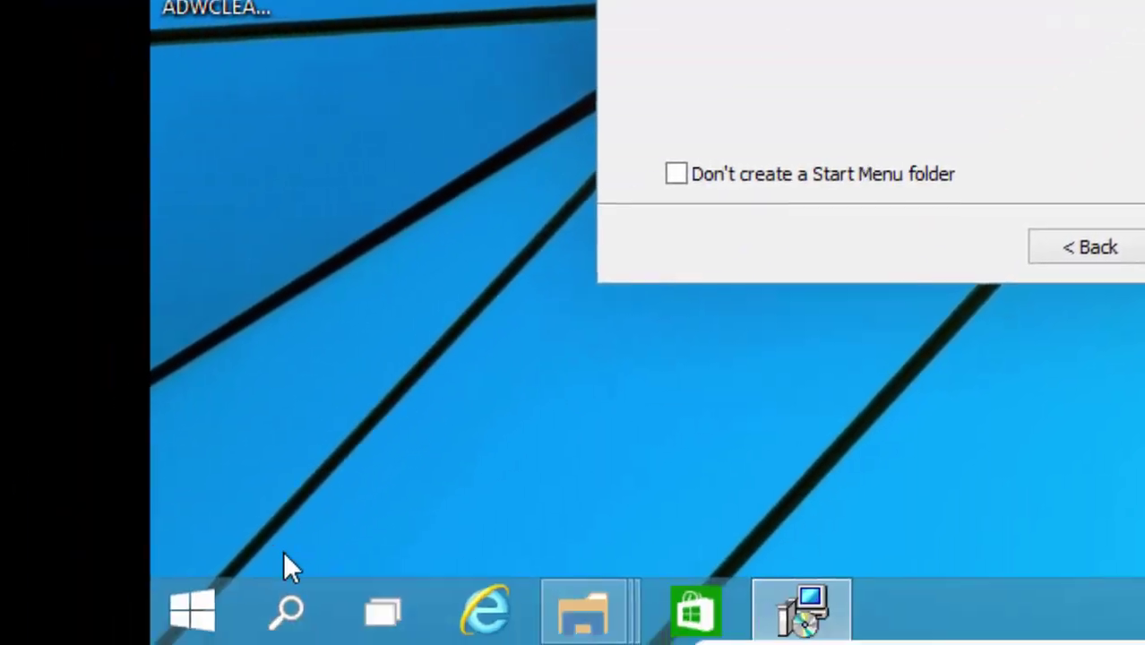
# - Keep the default Start Menu folder and desktop icon, then install Malwarebytes
pyautogui.click(192, 611)
pyautogui.press('Escape')
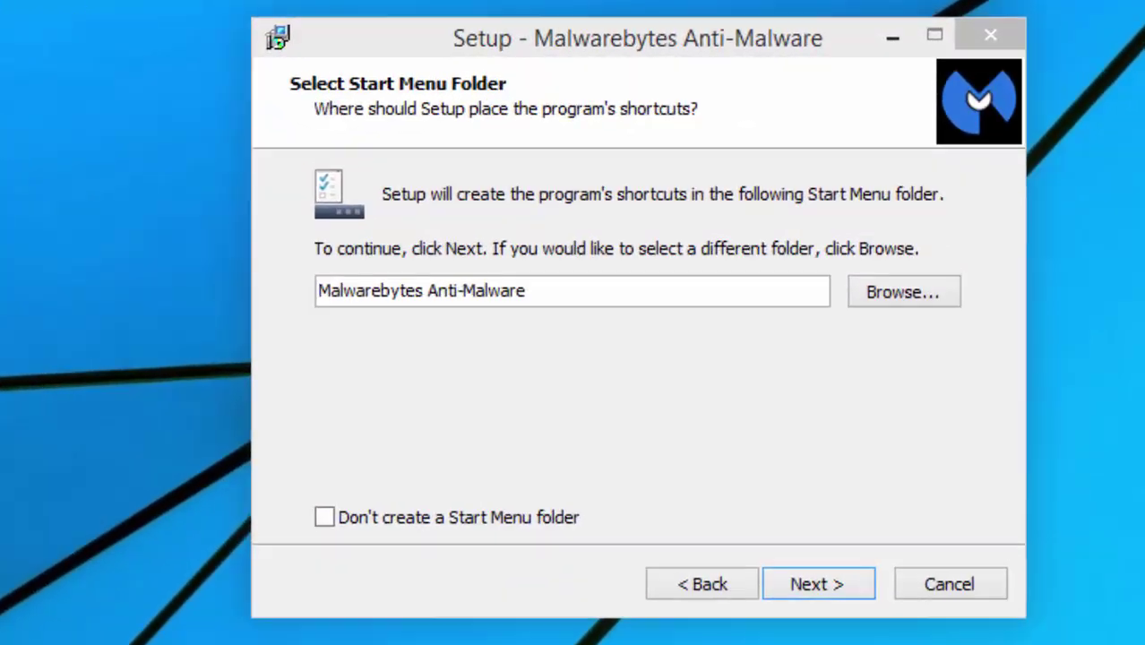
pyautogui.click(814, 585)
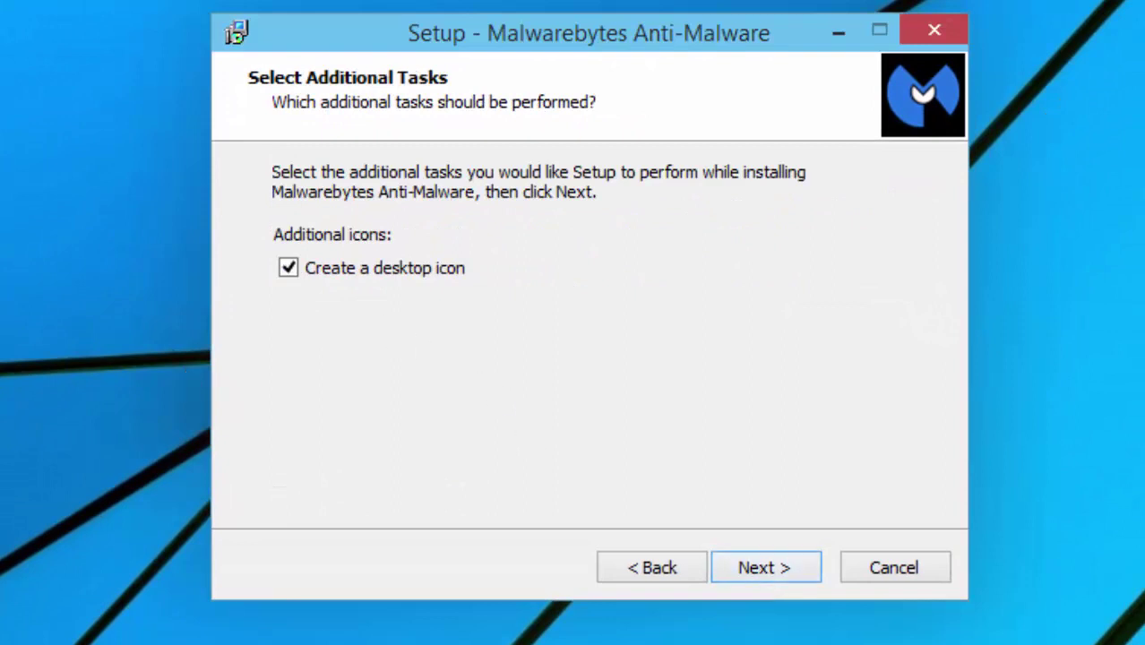
pyautogui.click(2, 634)
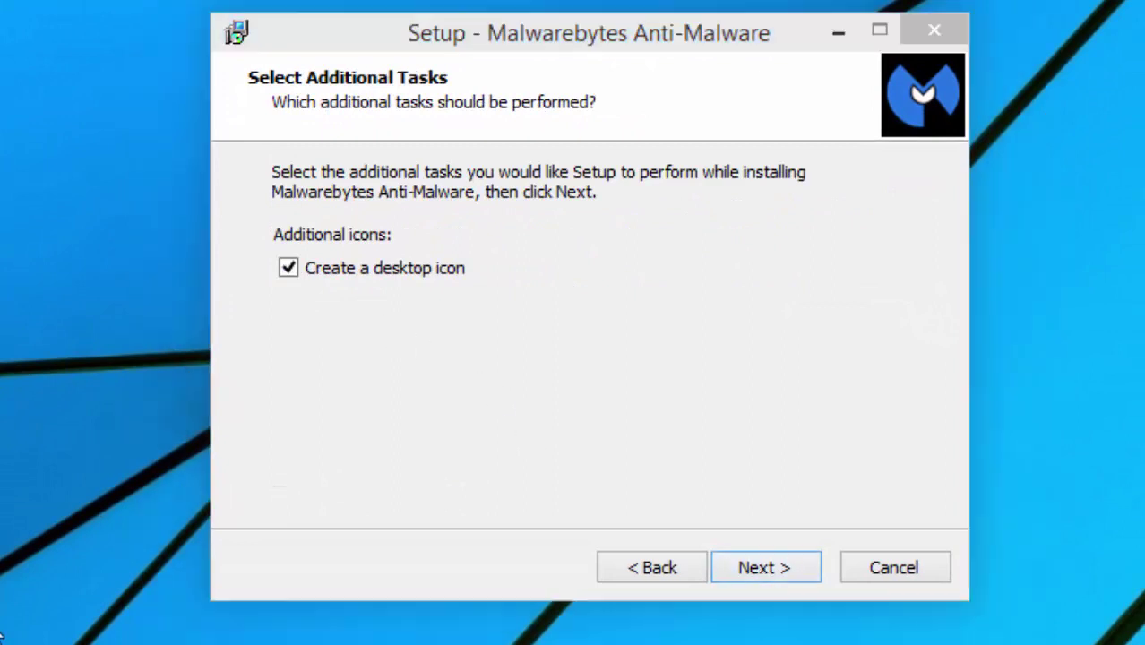
pyautogui.click(777, 578)
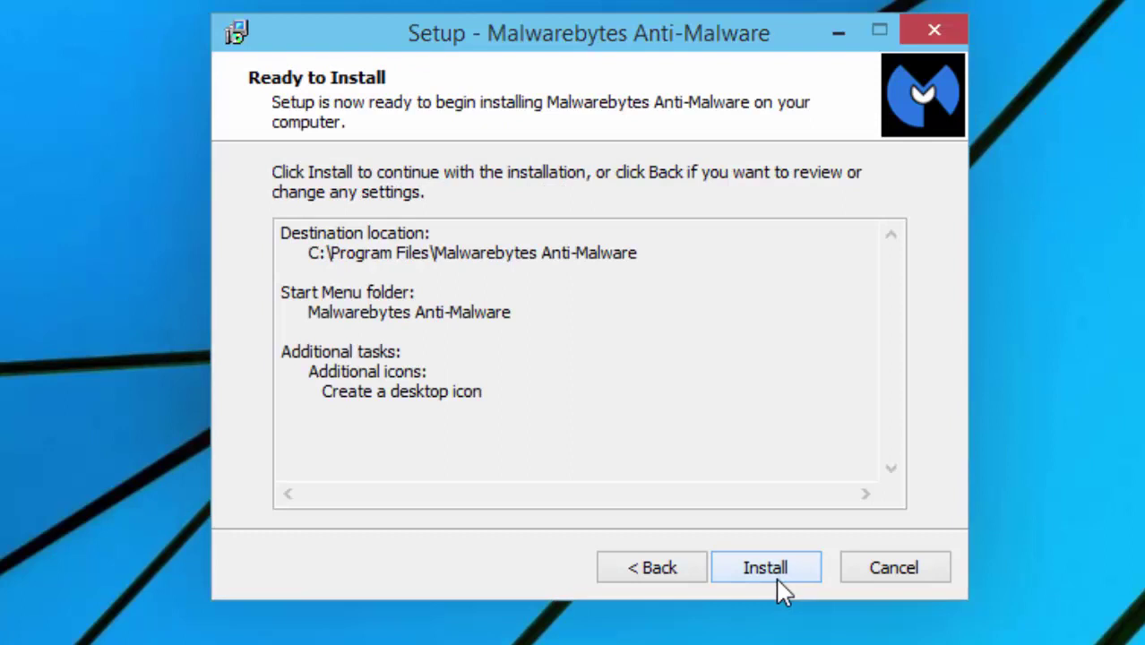
pyautogui.click(777, 579)
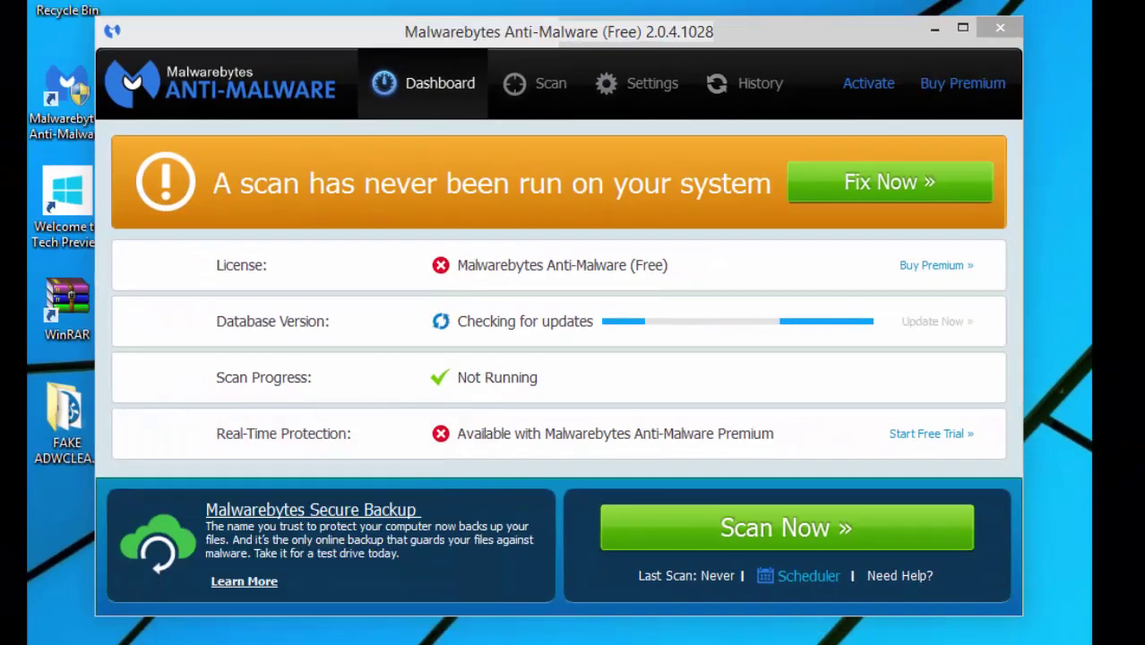
# - Start a Malwarebytes threat scan from the dashboard and follow it on the Scan page
pyautogui.click(716, 46)
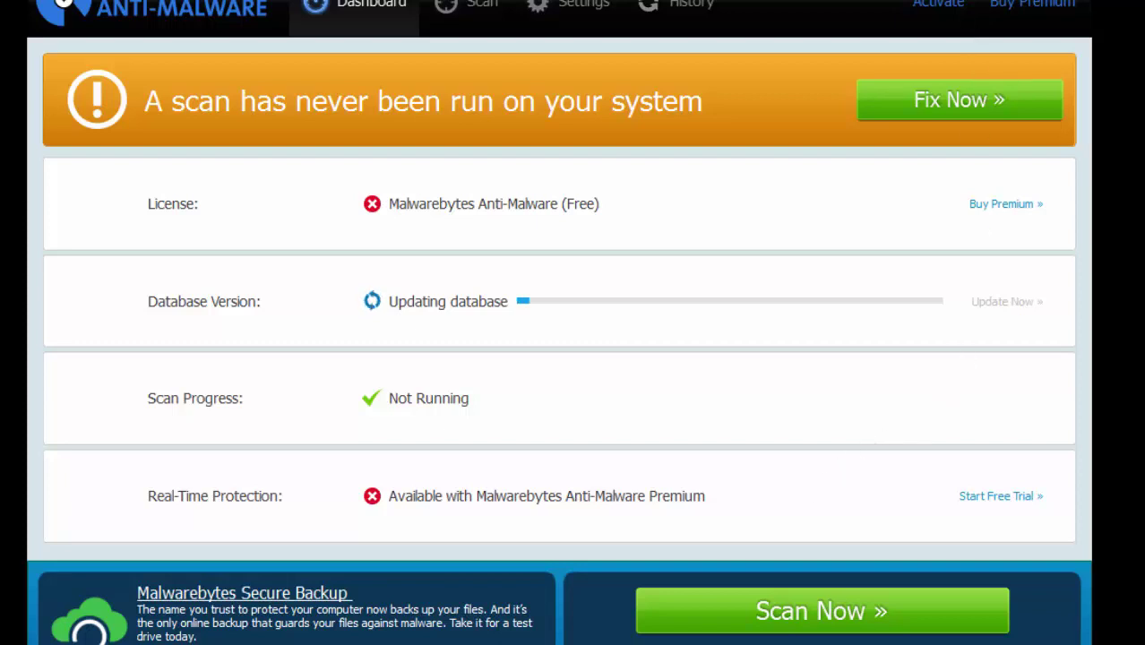
pyautogui.click(714, 635)
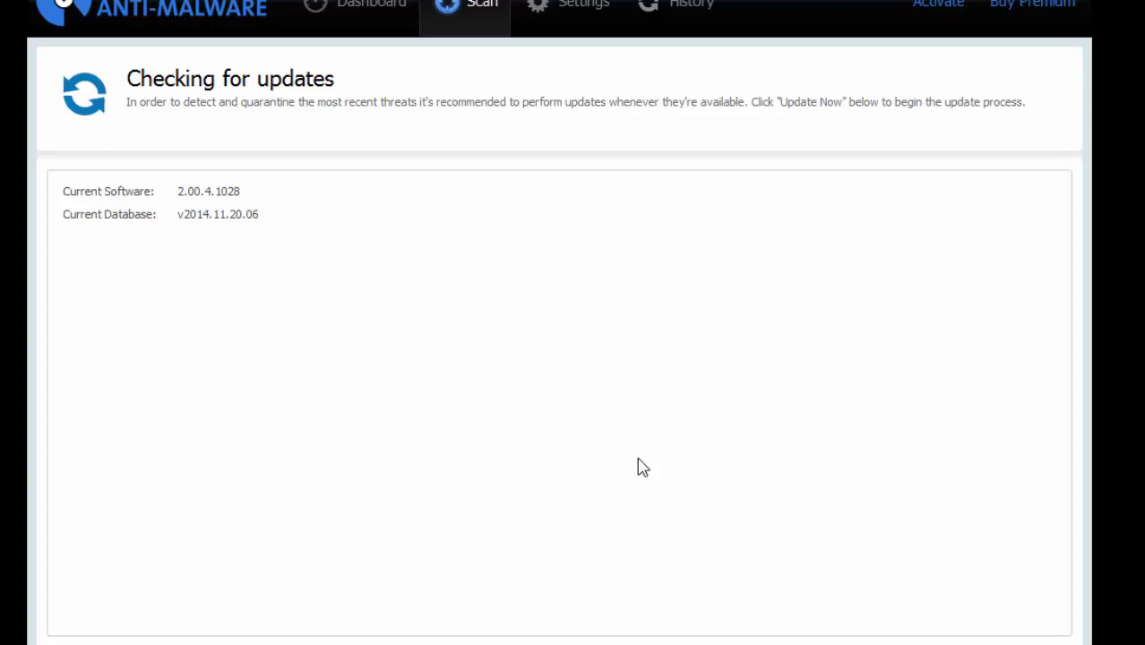
pyautogui.click(391, 13)
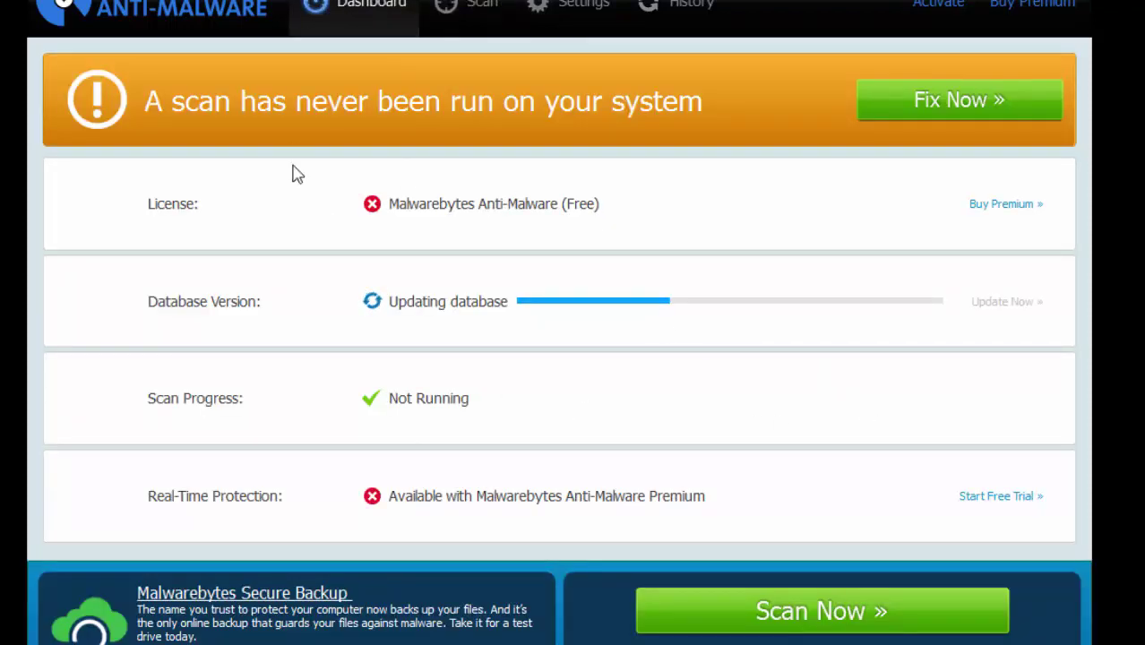
pyautogui.click(486, 33)
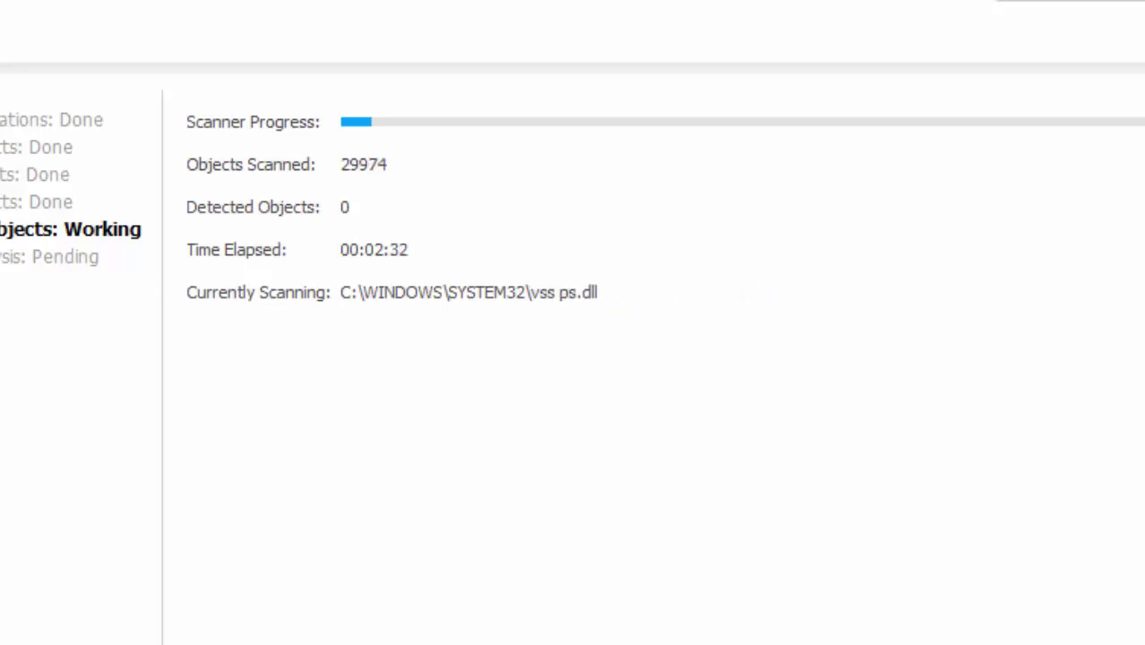
# - Stop the running threat scan and move the cancel confirmation dialog aside
pyautogui.click(928, 128)
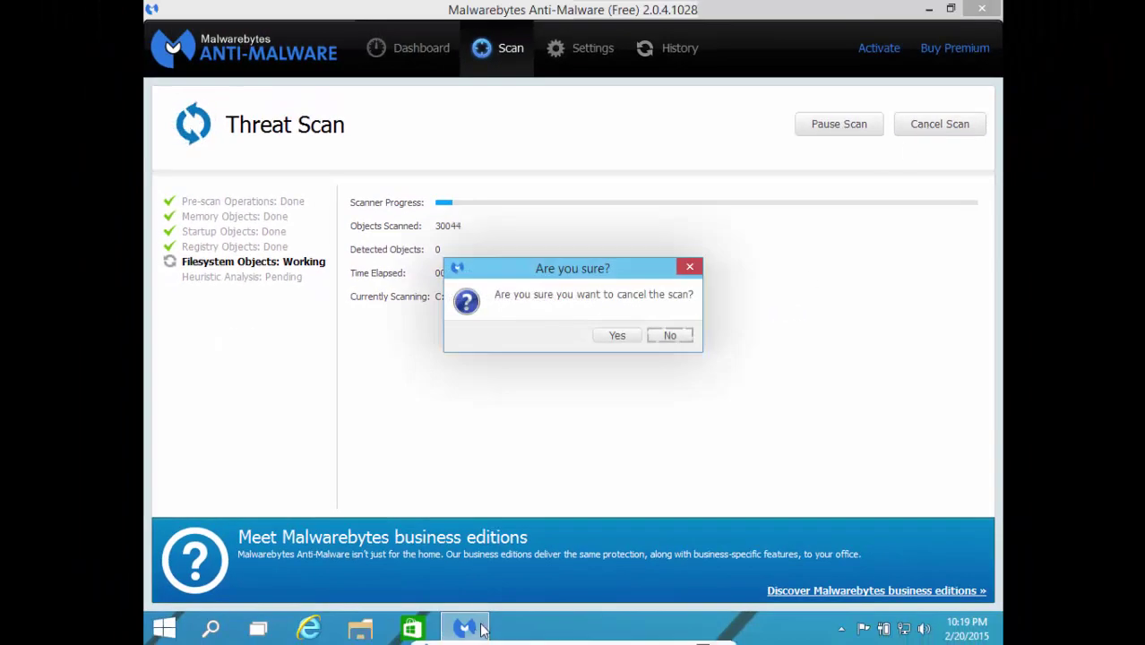
pyautogui.moveTo(498, 273); pyautogui.dragTo(359, 396)
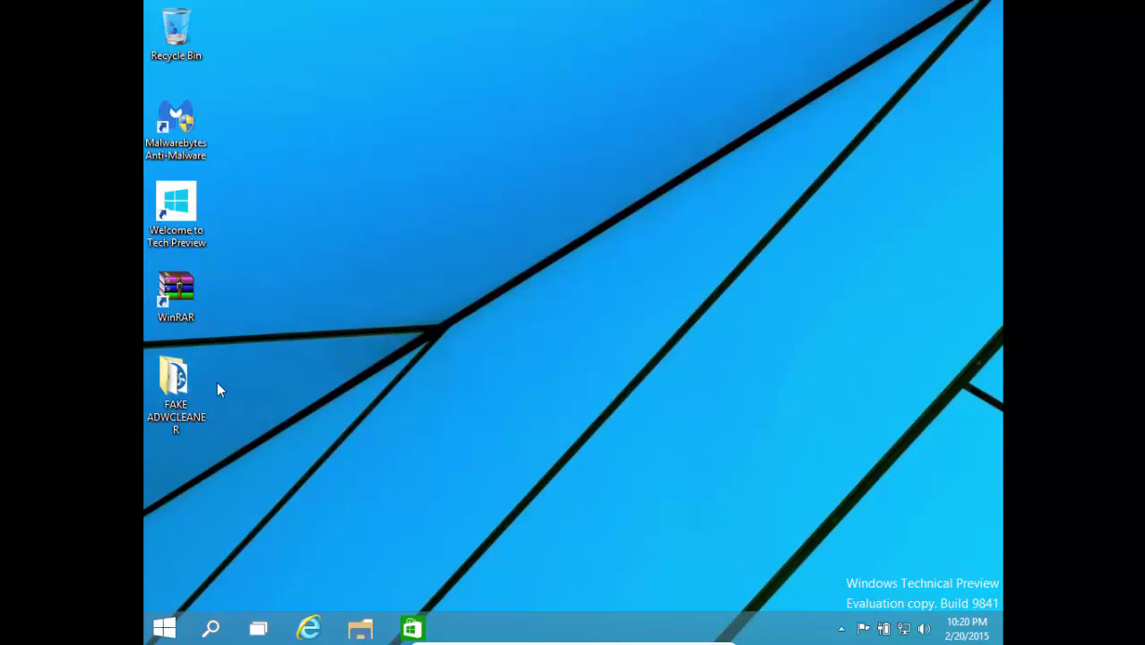
# - Delete the FAKE ADWCLEANER folder from the desktop, dismissing the location-not-available error
pyautogui.click(151, 397)
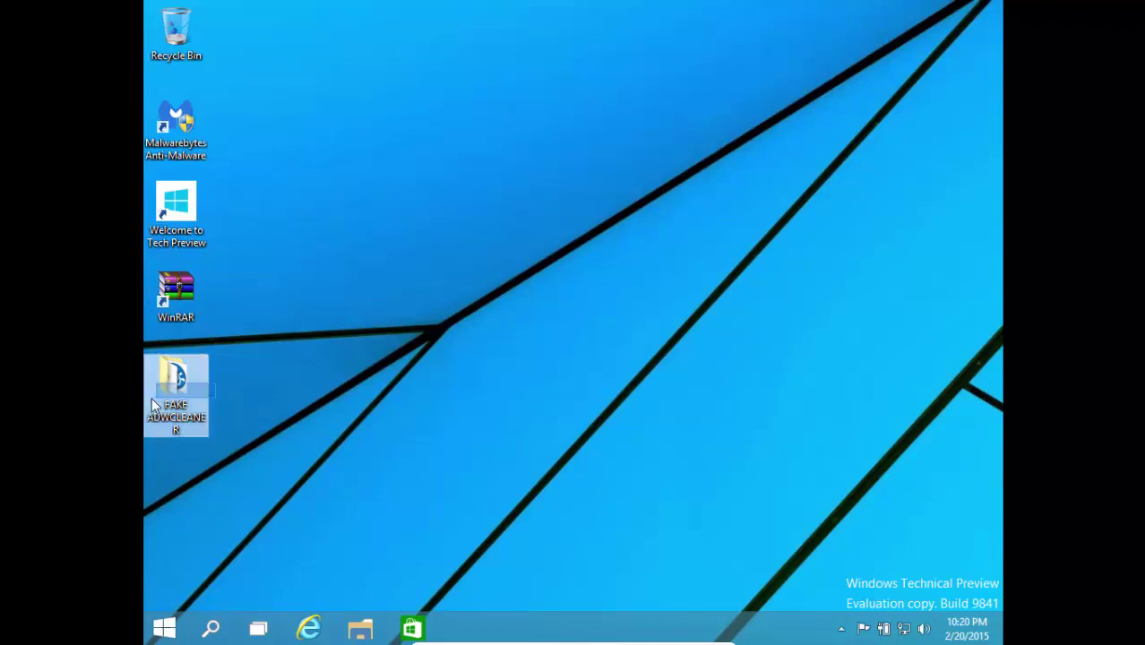
pyautogui.press('Delete')
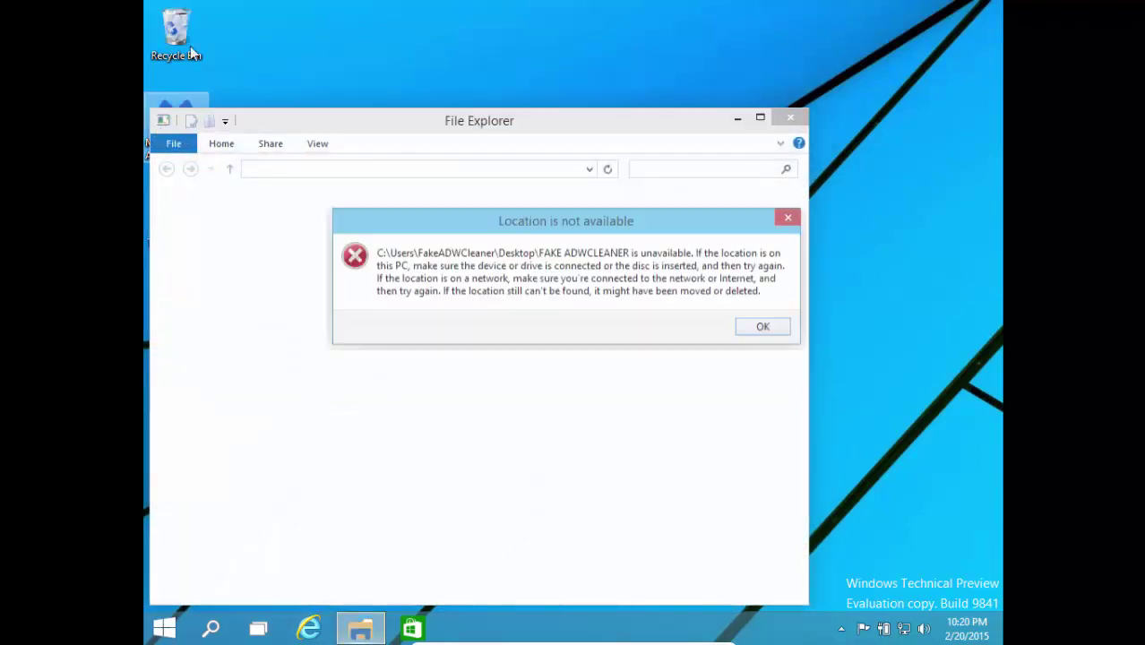
pyautogui.press('Return')
# - Empty the Recycle Bin to permanently delete the FAKE ADWCLEANER folder
pyautogui.rightClick(161, 30)
pyautogui.click(182, 59)
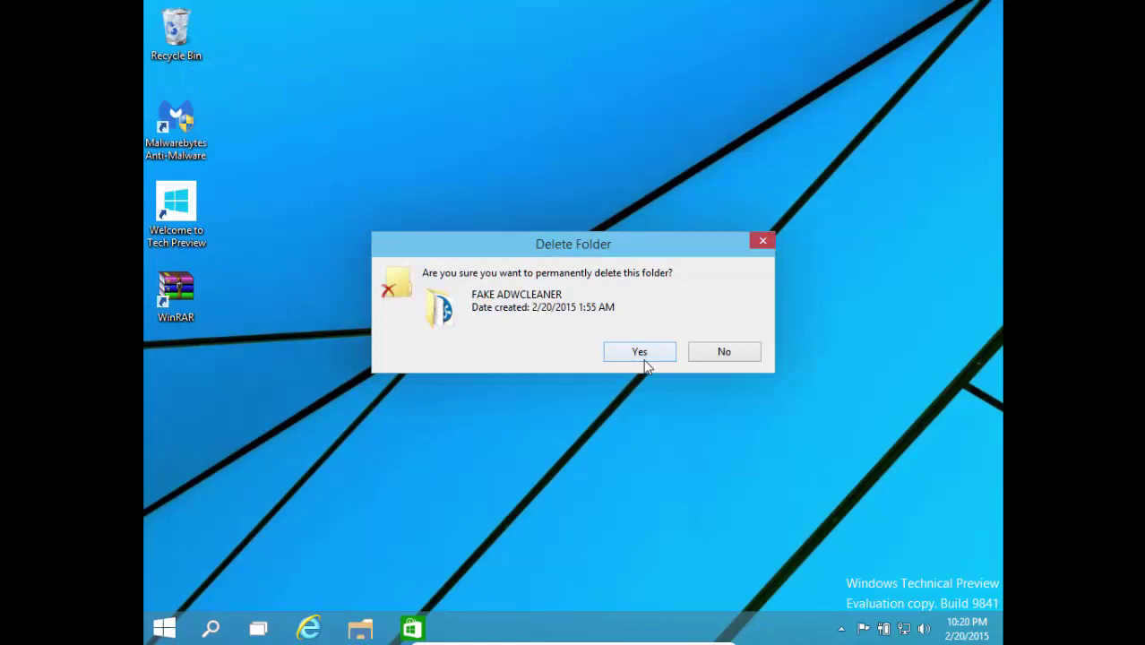
pyautogui.click(639, 355)
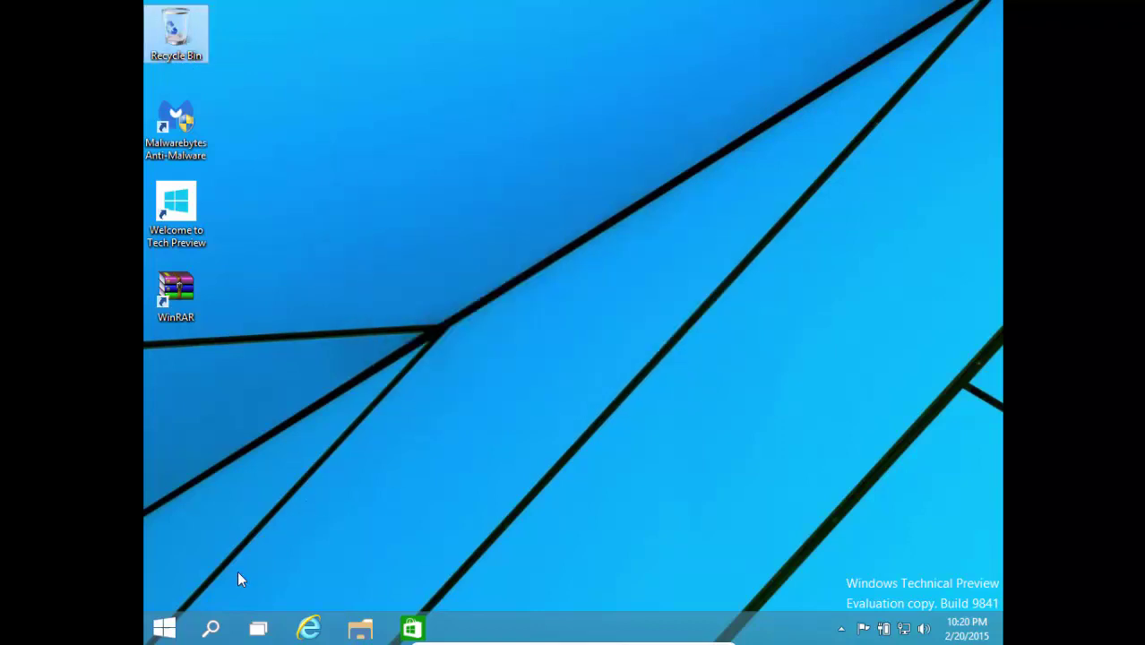
pyautogui.click(179, 624)
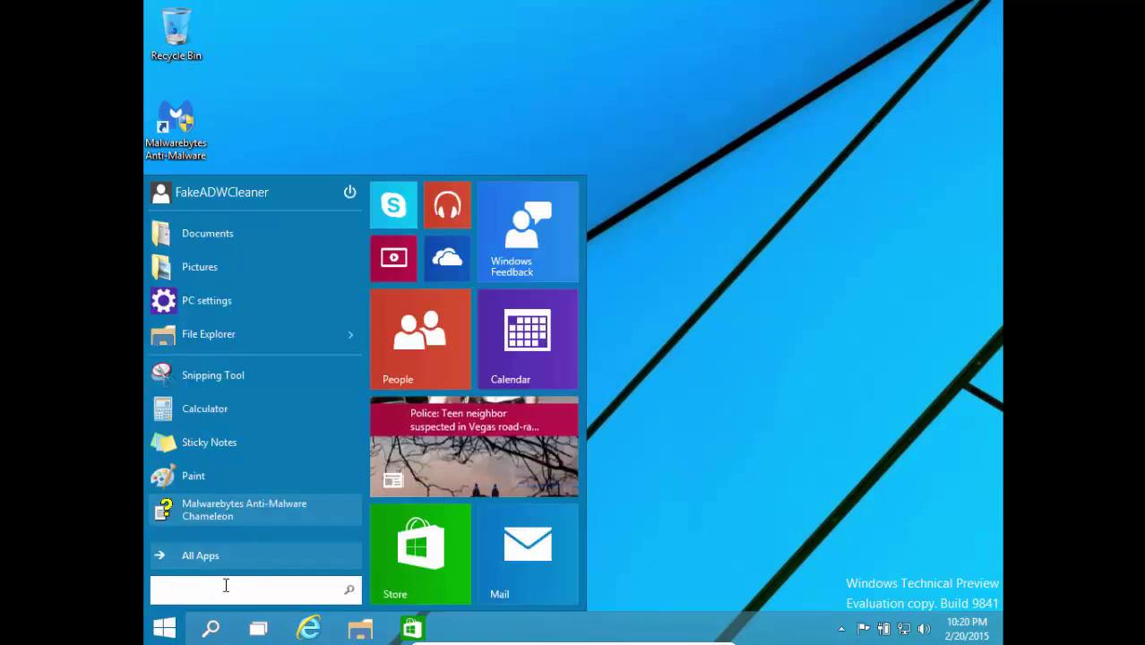
# - Open the %appdata% Roaming folder and show hidden items
pyautogui.write('%app')
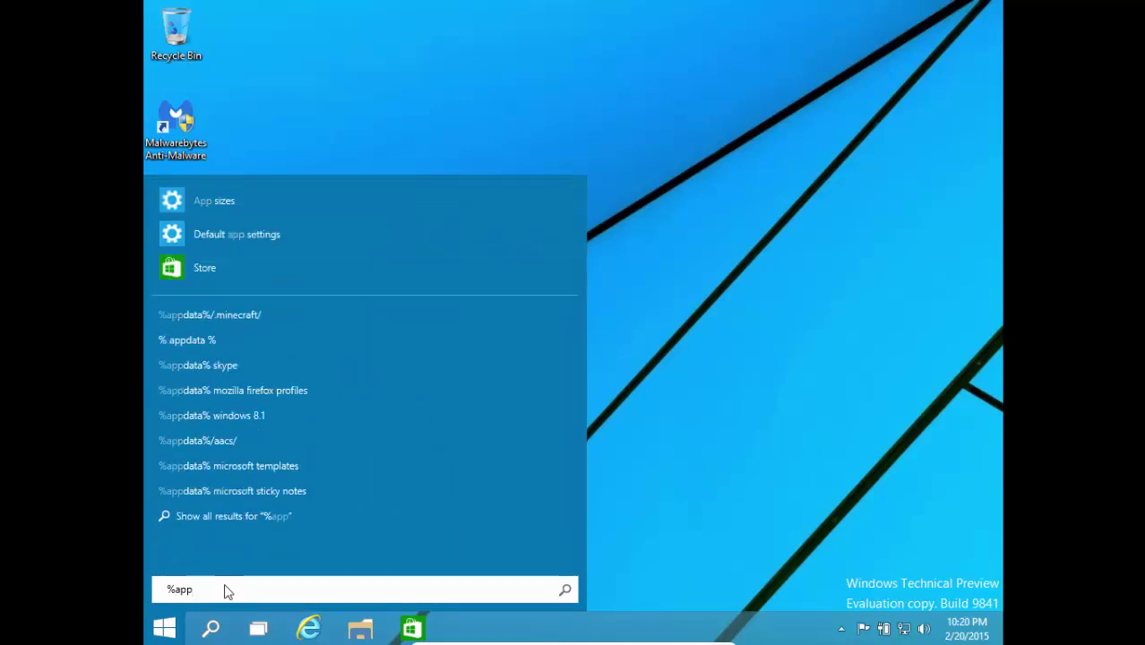
pyautogui.write('data')
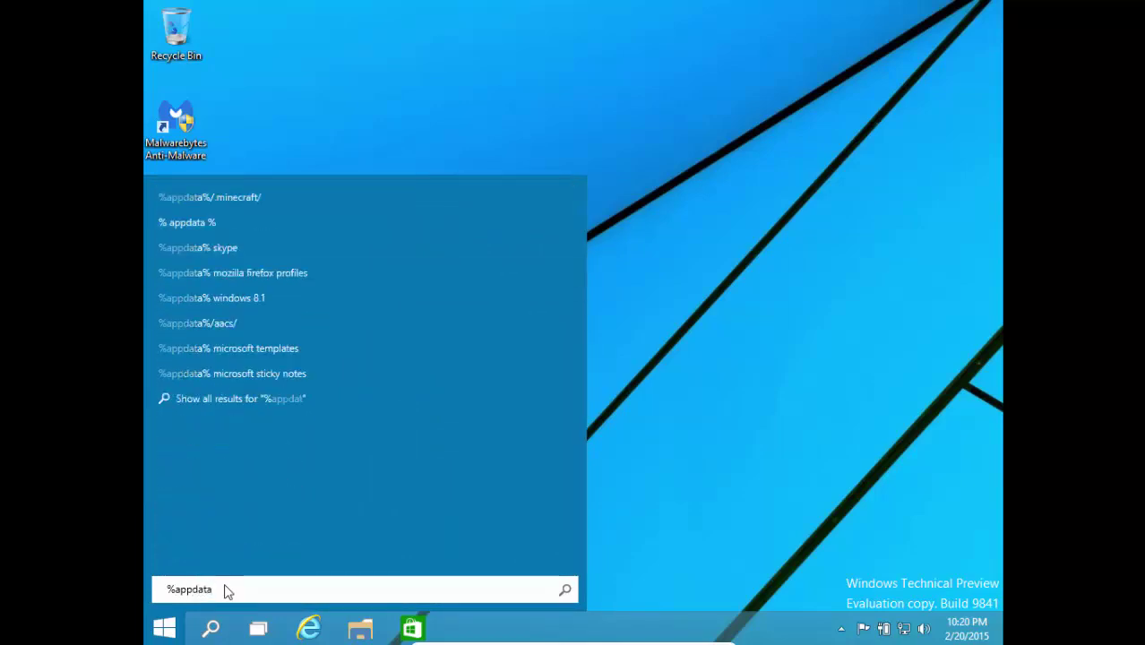
pyautogui.write('%')
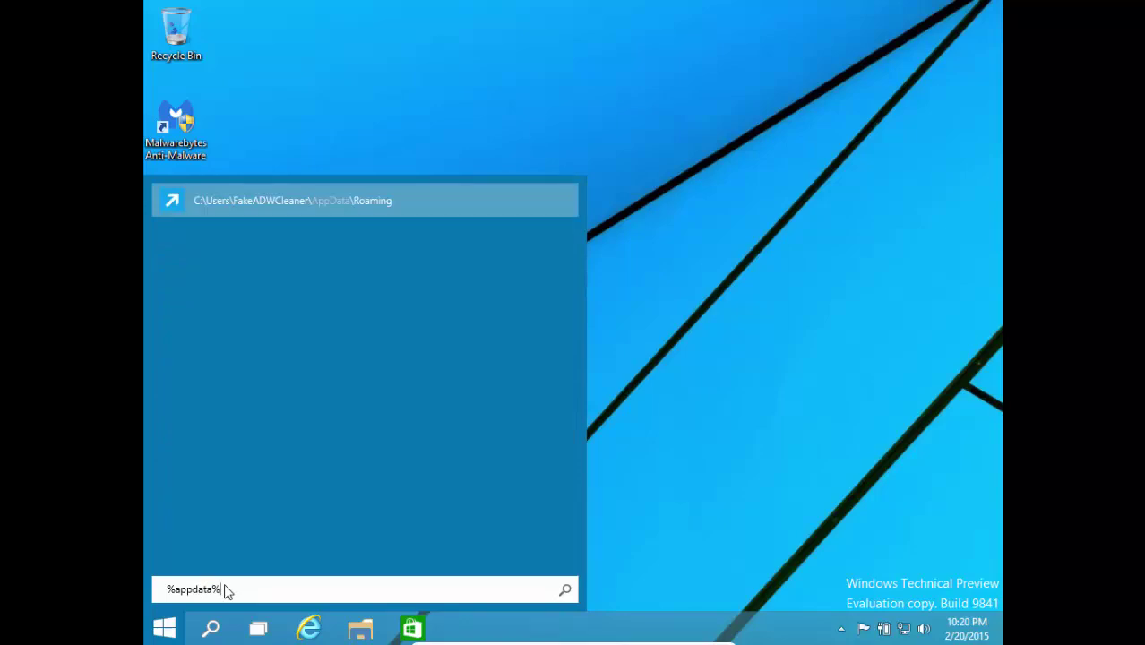
pyautogui.press('Return')
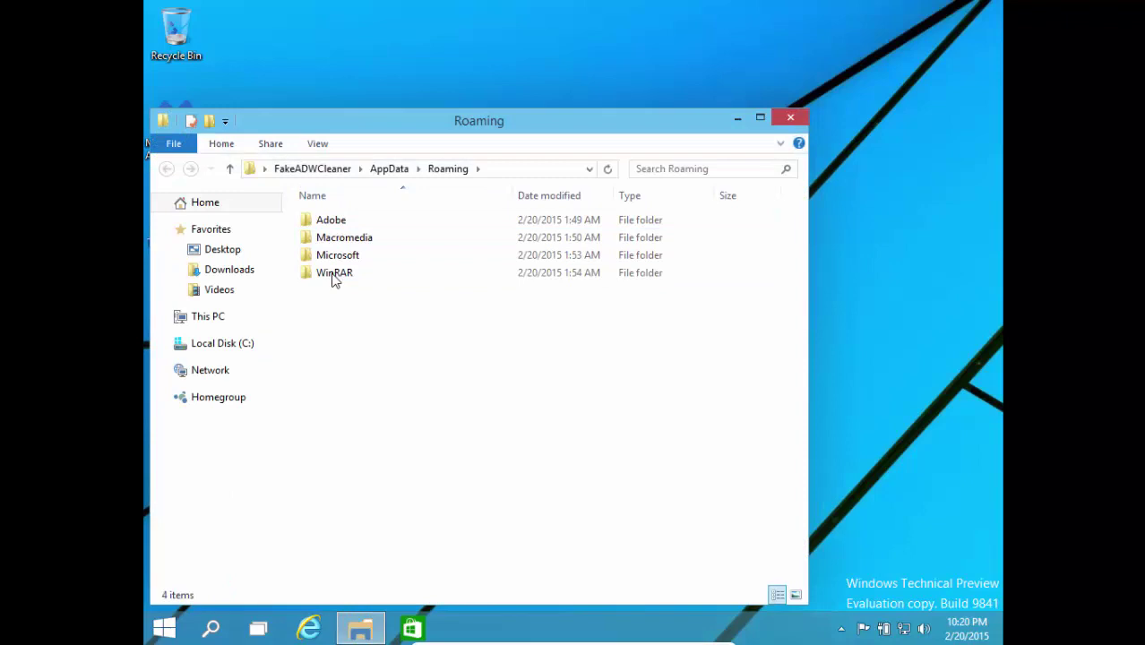
pyautogui.click(318, 146)
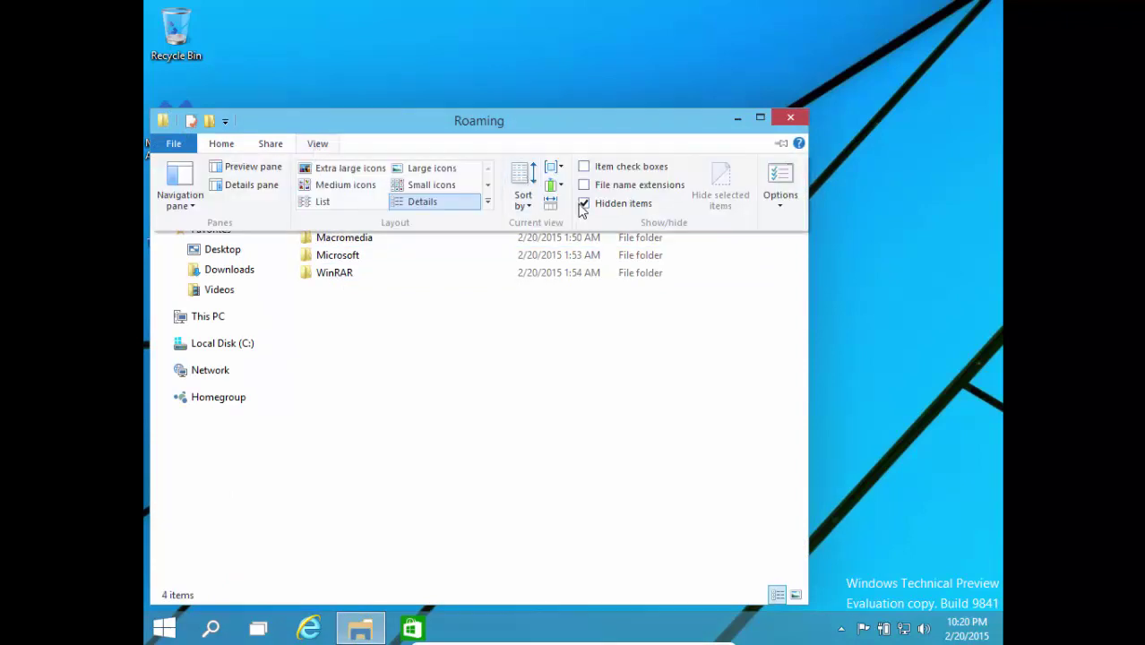
pyautogui.click(384, 421)
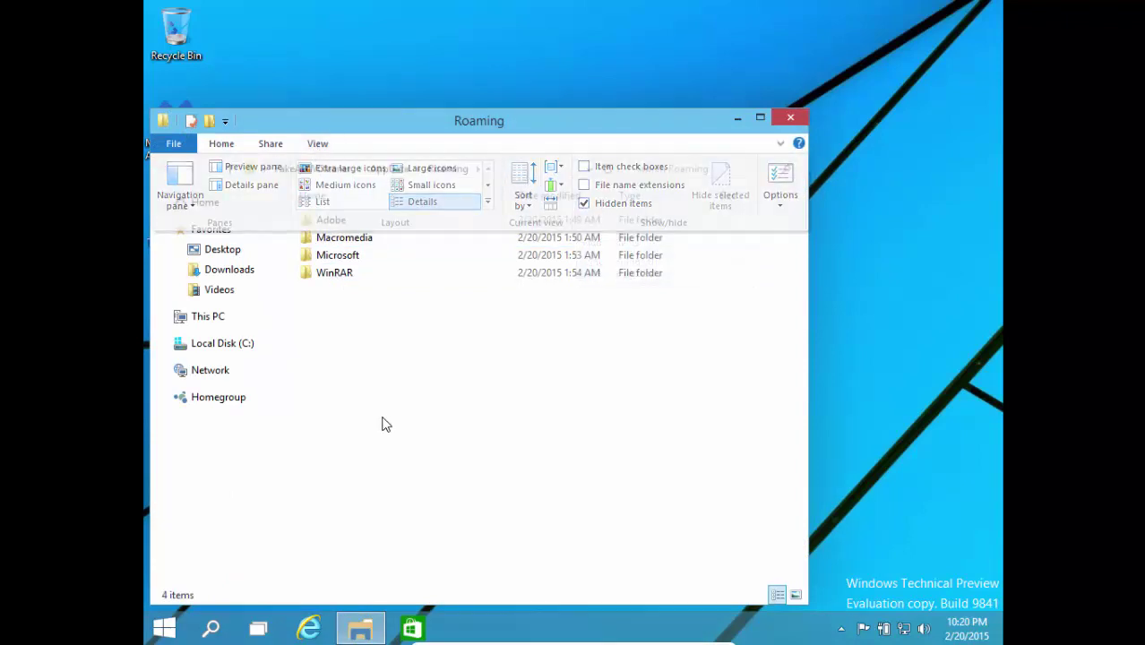
# - Go up to AppData, open Local, and try deleting the 6AdwCleaner file
pyautogui.click(335, 255)
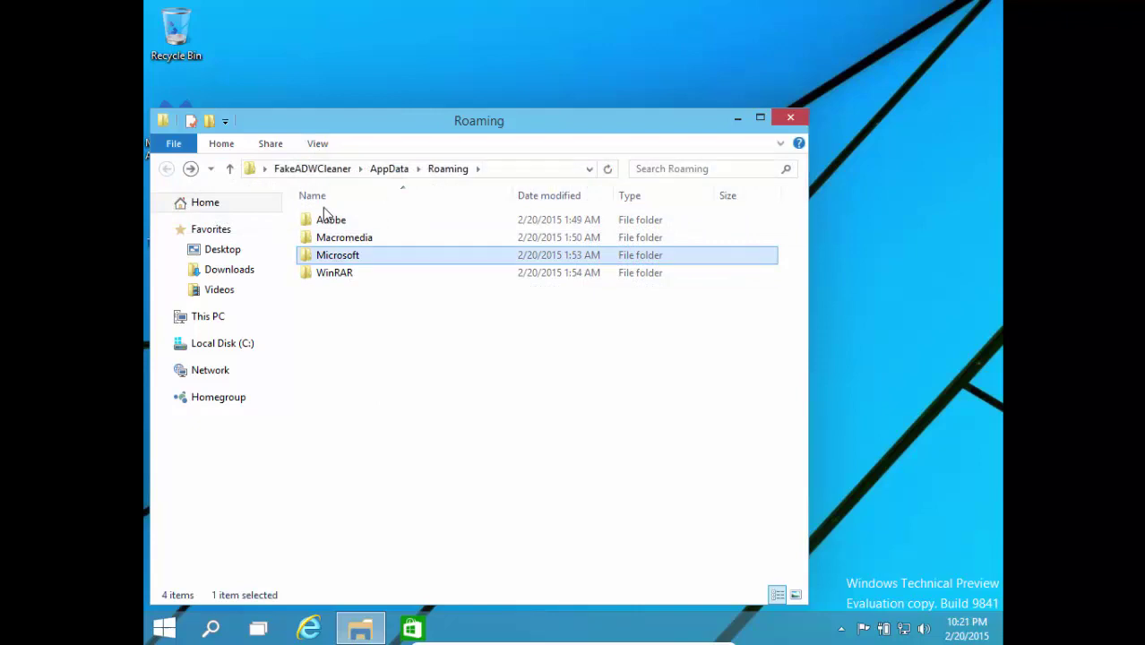
pyautogui.click(381, 168)
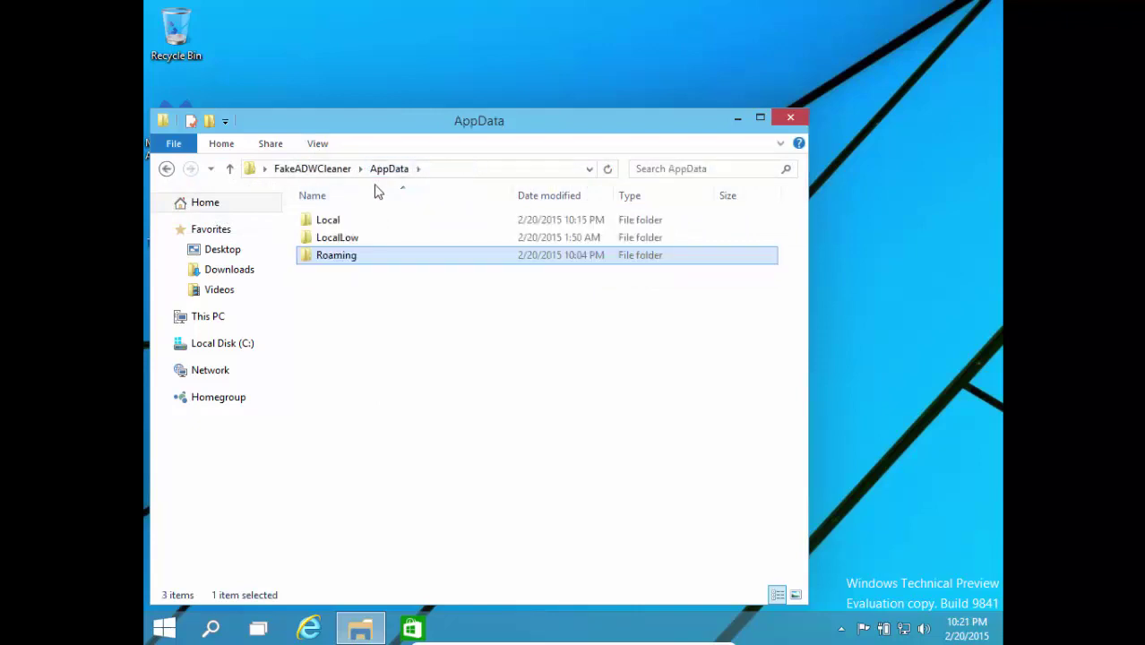
pyautogui.doubleClick(348, 255)
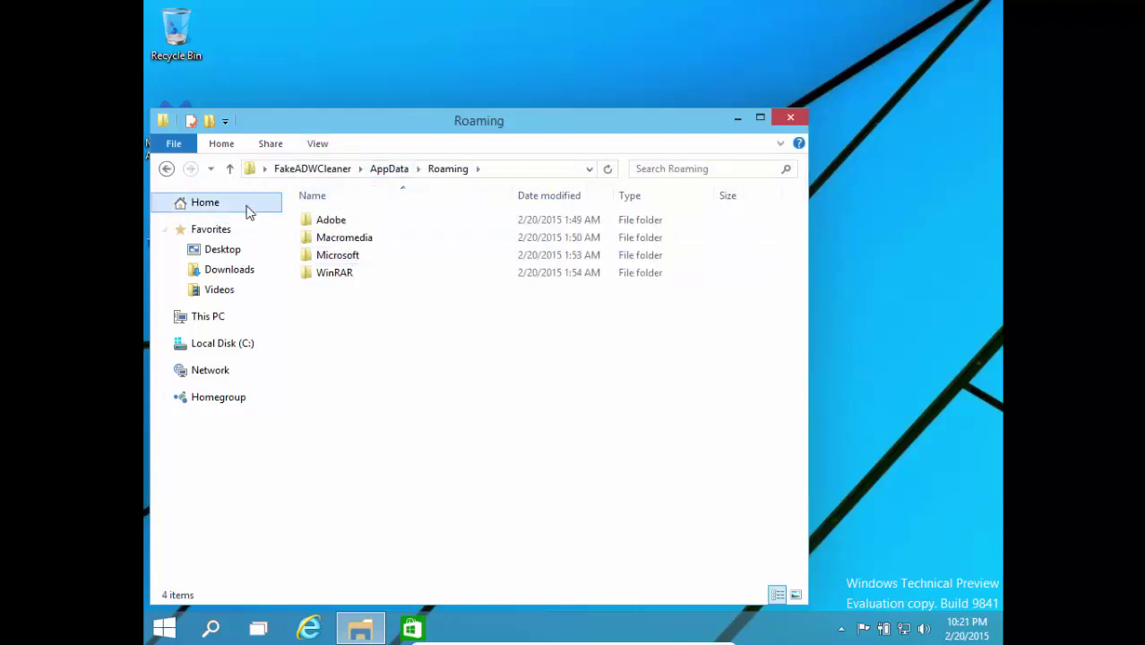
pyautogui.click(166, 168)
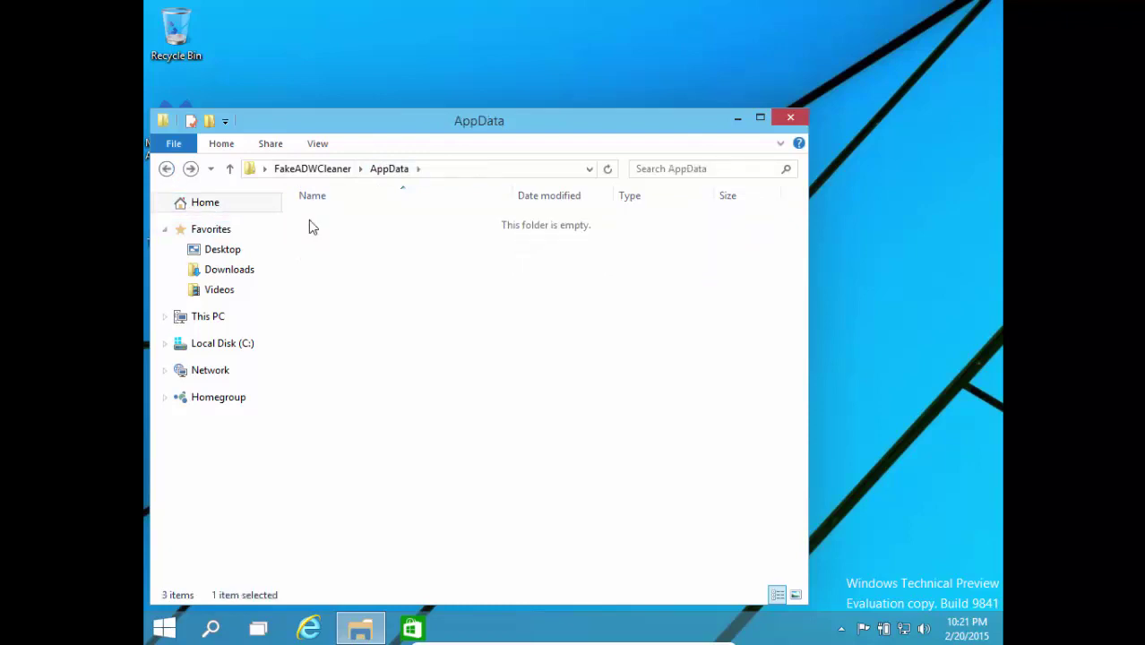
pyautogui.doubleClick(312, 227)
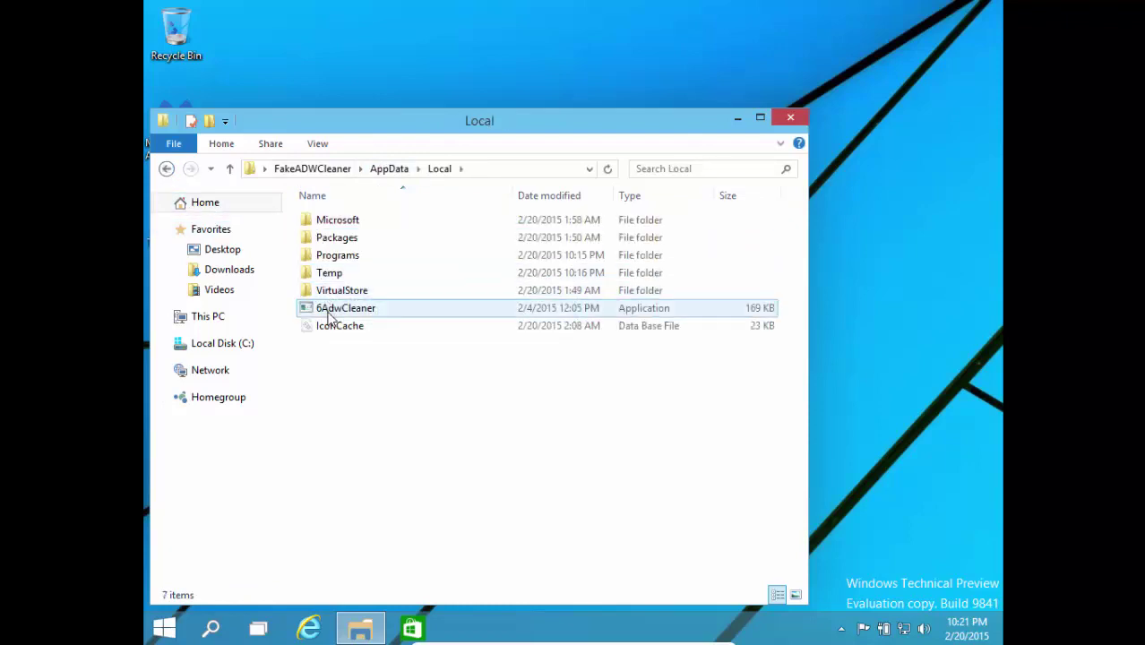
pyautogui.moveTo(330, 315)
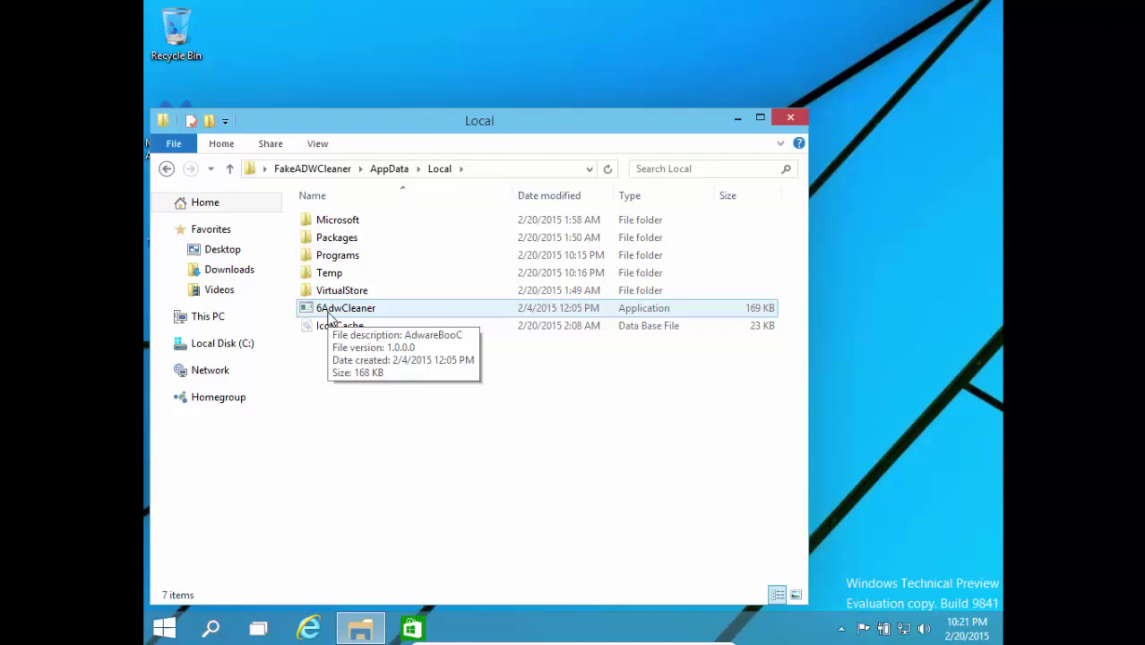
pyautogui.click(330, 313)
pyautogui.press('Delete')
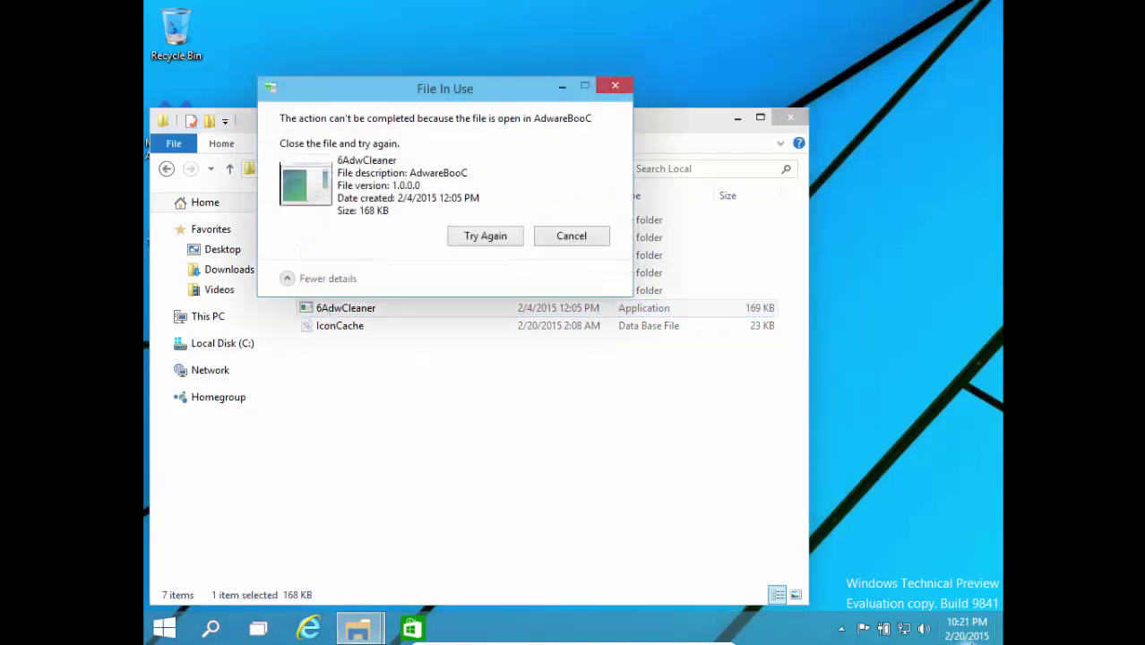
# - Open Task Manager from the taskbar menu, then close it
pyautogui.rightClick(858, 627)
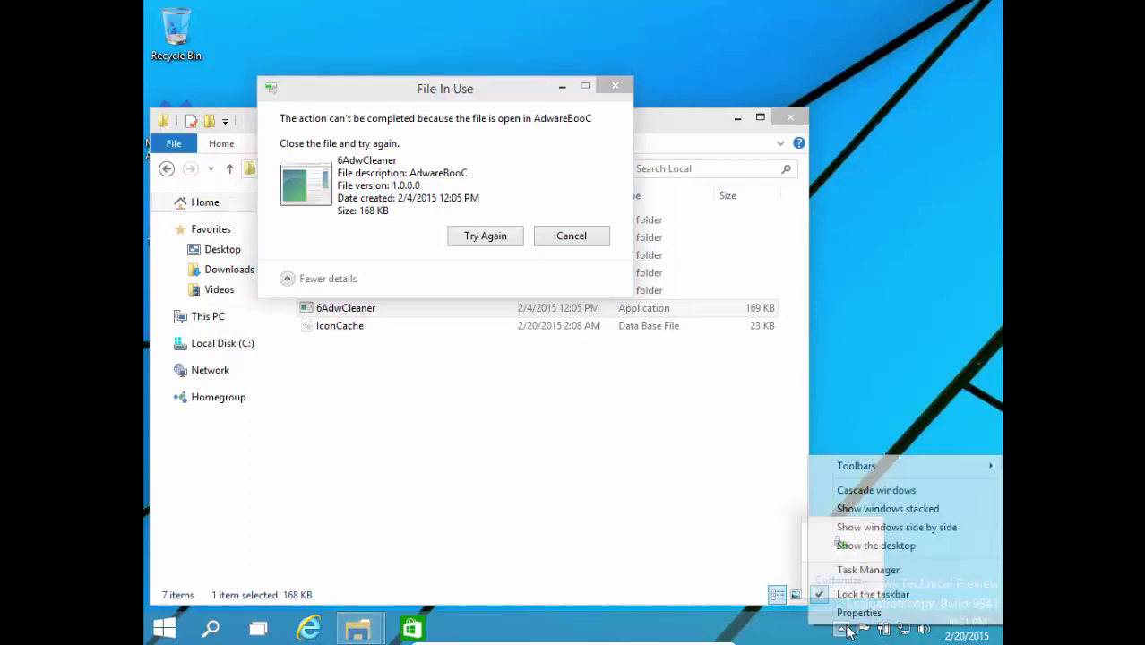
pyautogui.press('Escape')
pyautogui.rightClick(766, 627)
pyautogui.click(802, 565)
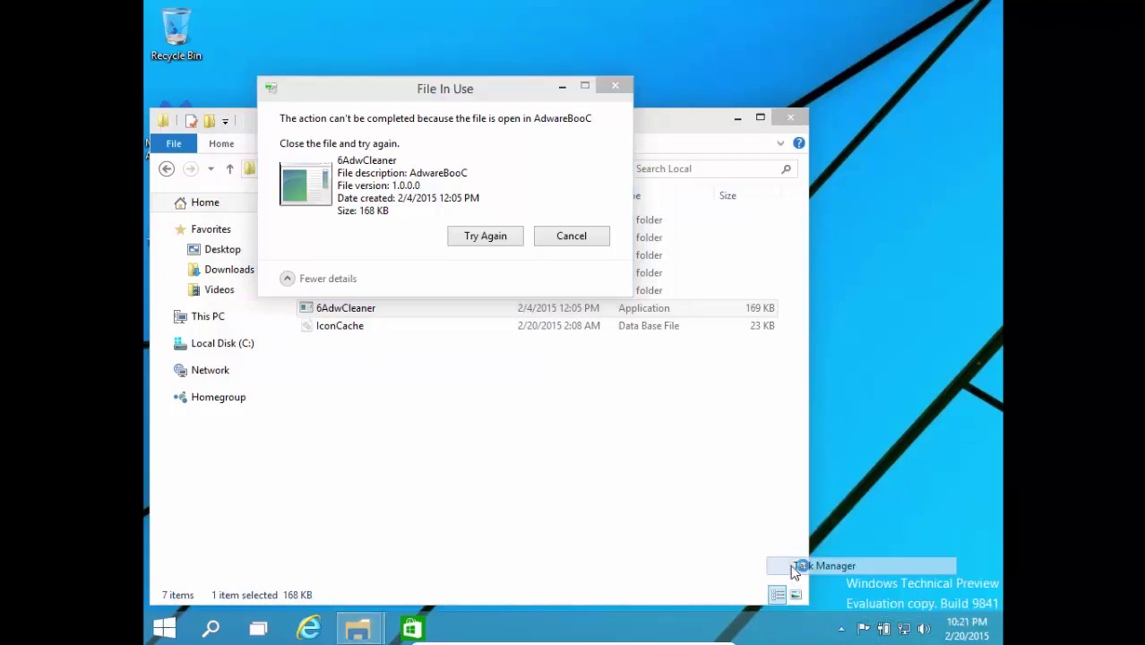
pyautogui.click(844, 93)
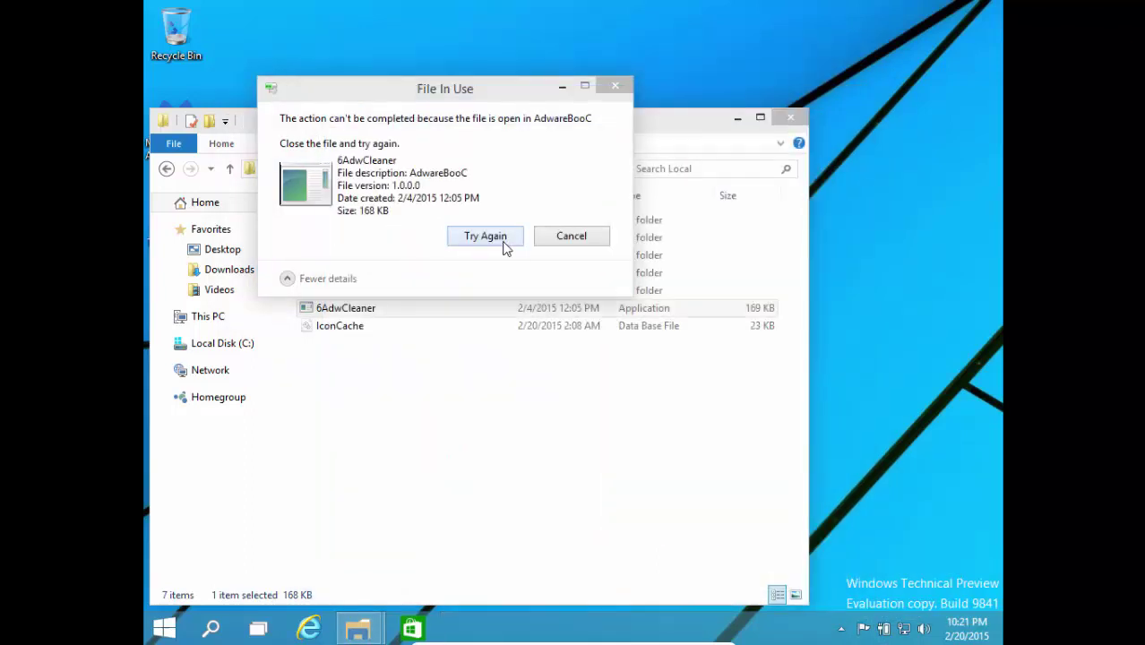
# - Retry deleting 6AdwCleaner, then peek into the Programs folder and return to Local
pyautogui.click(501, 242)
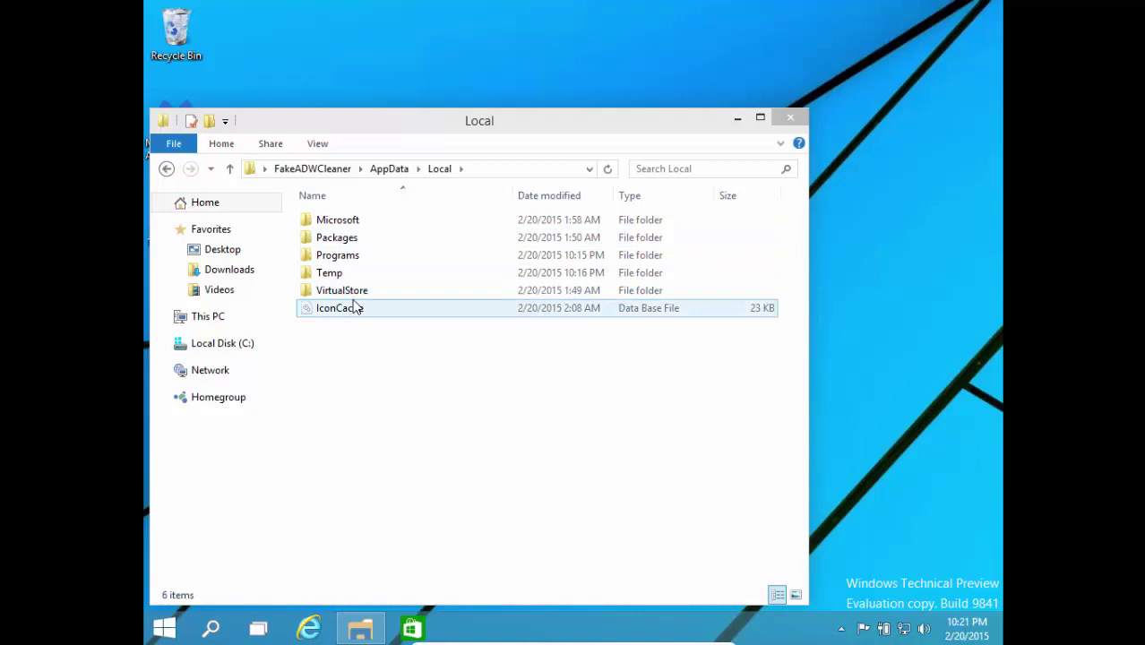
pyautogui.doubleClick(350, 256)
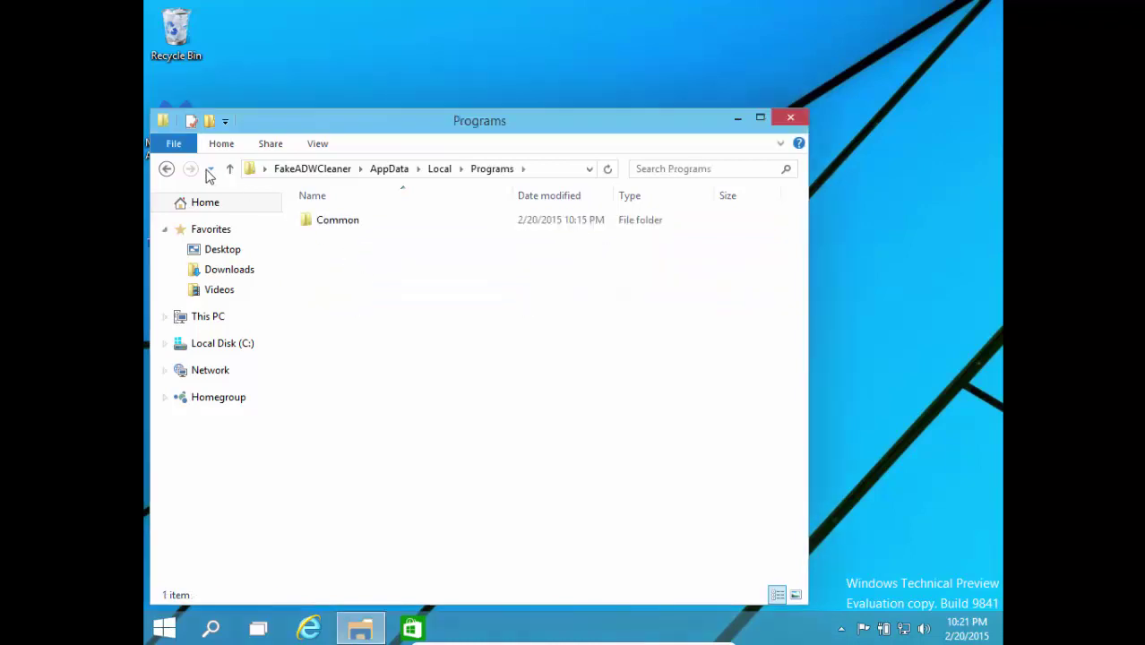
pyautogui.click(168, 171)
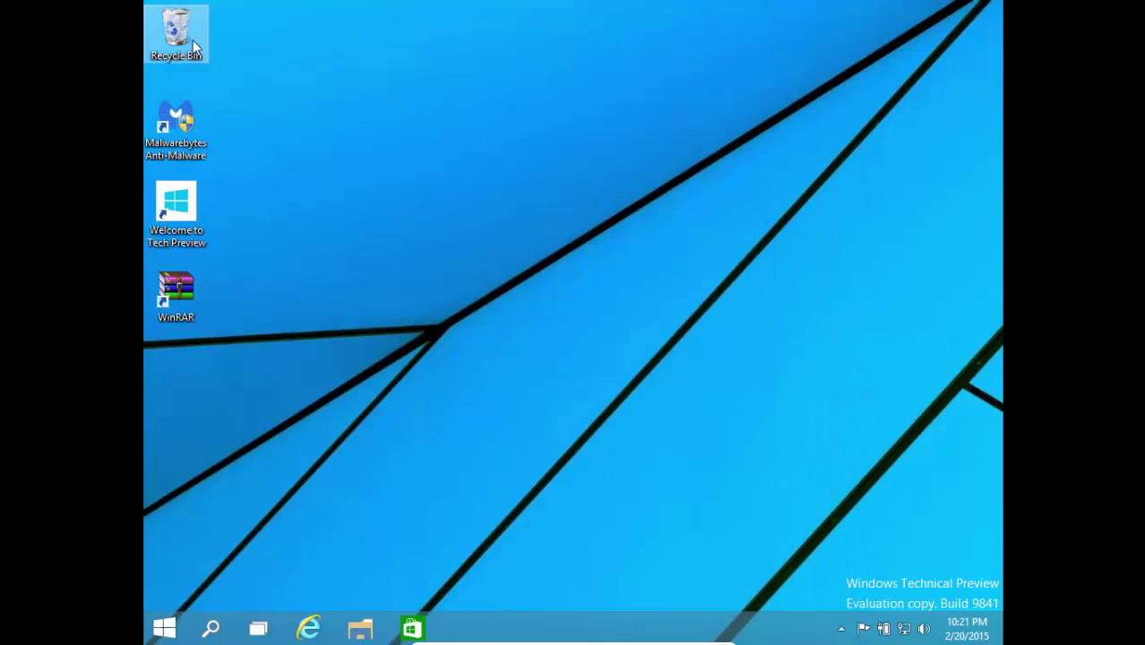
# - Shut down Windows from the Start menu's power options
pyautogui.rightClick(192, 42)
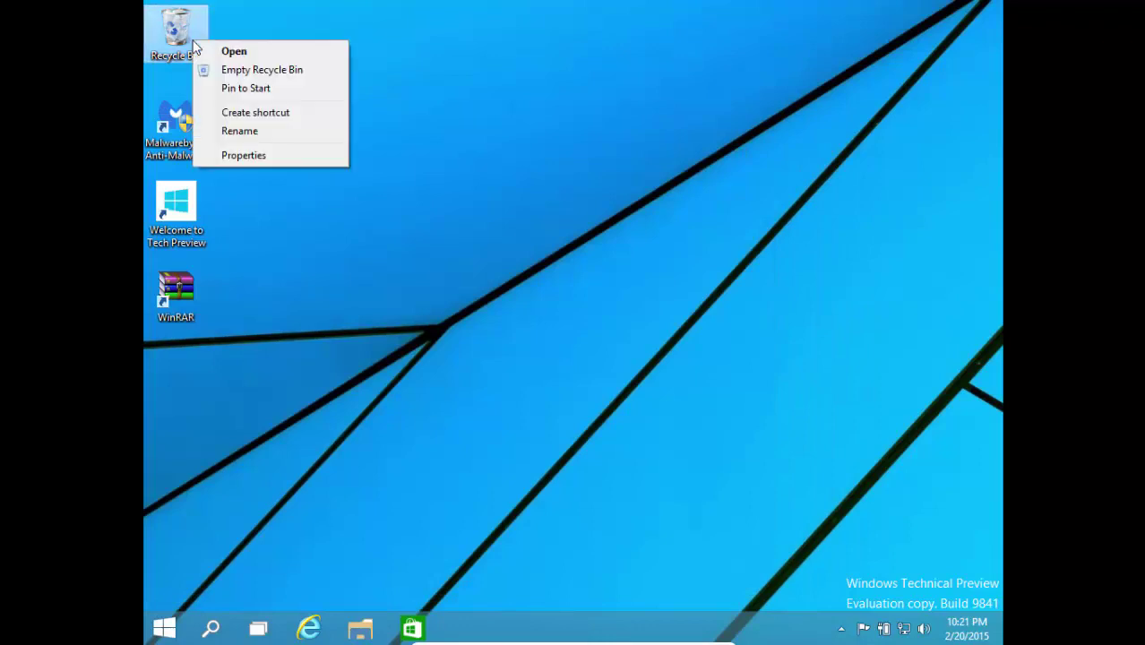
pyautogui.click(663, 394)
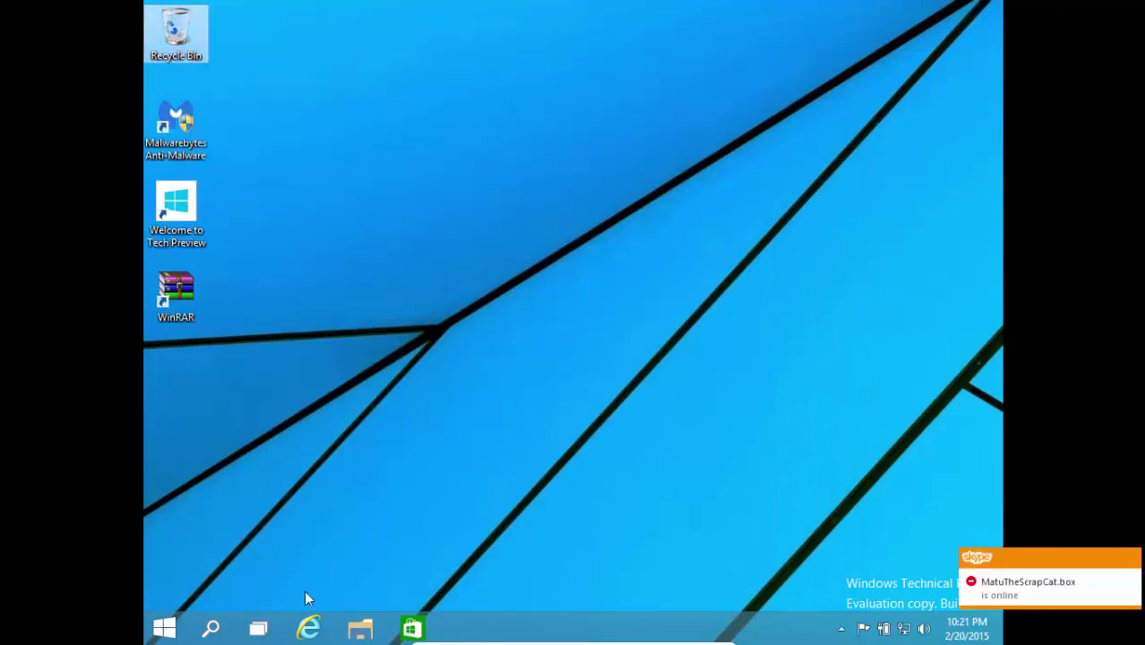
pyautogui.click(163, 628)
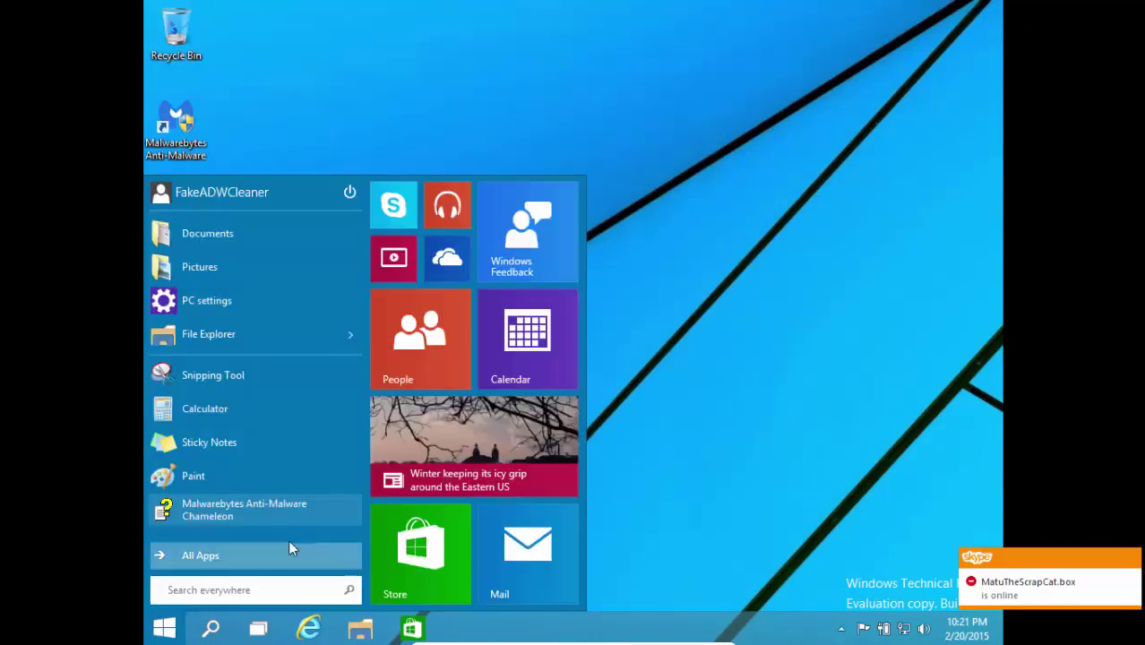
pyautogui.click(349, 193)
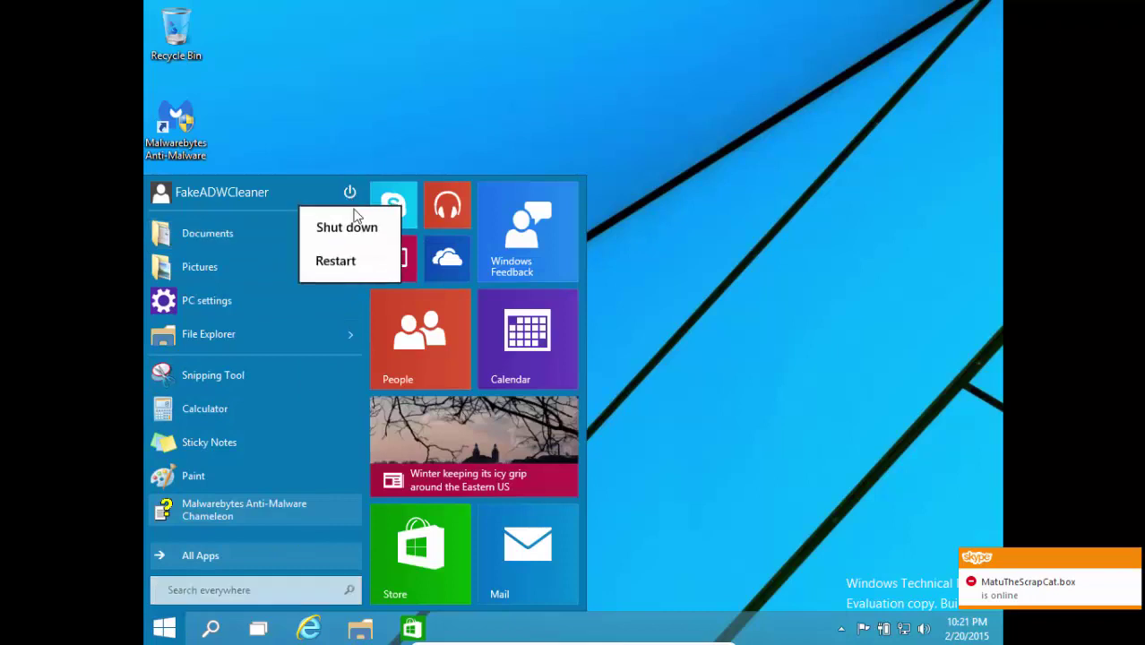
pyautogui.click(355, 227)
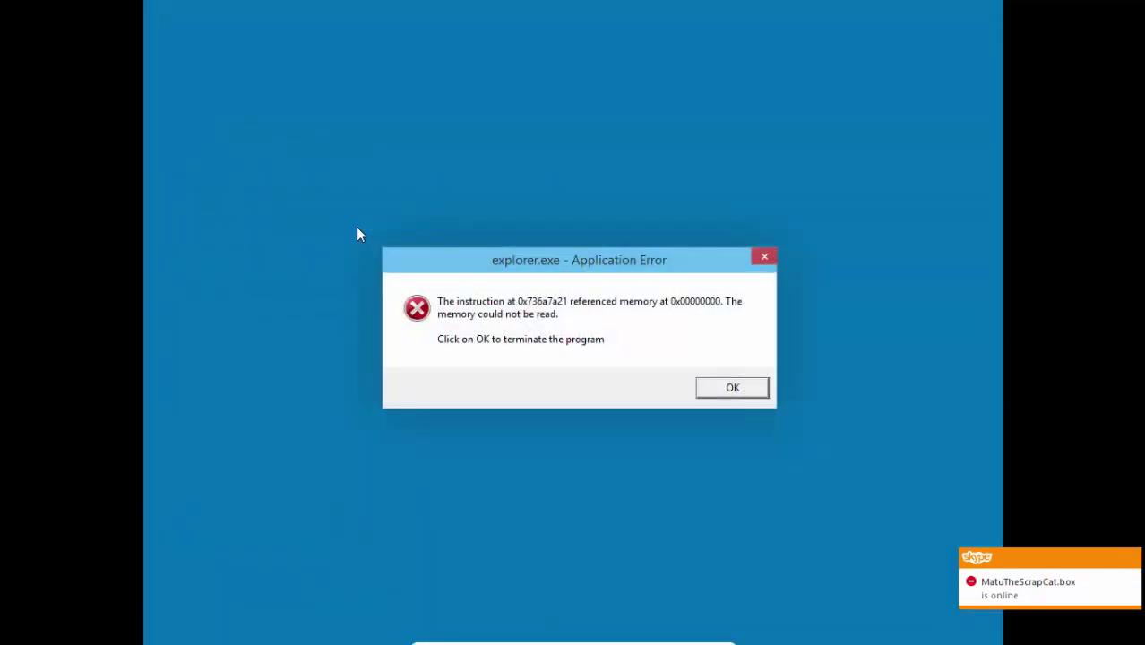